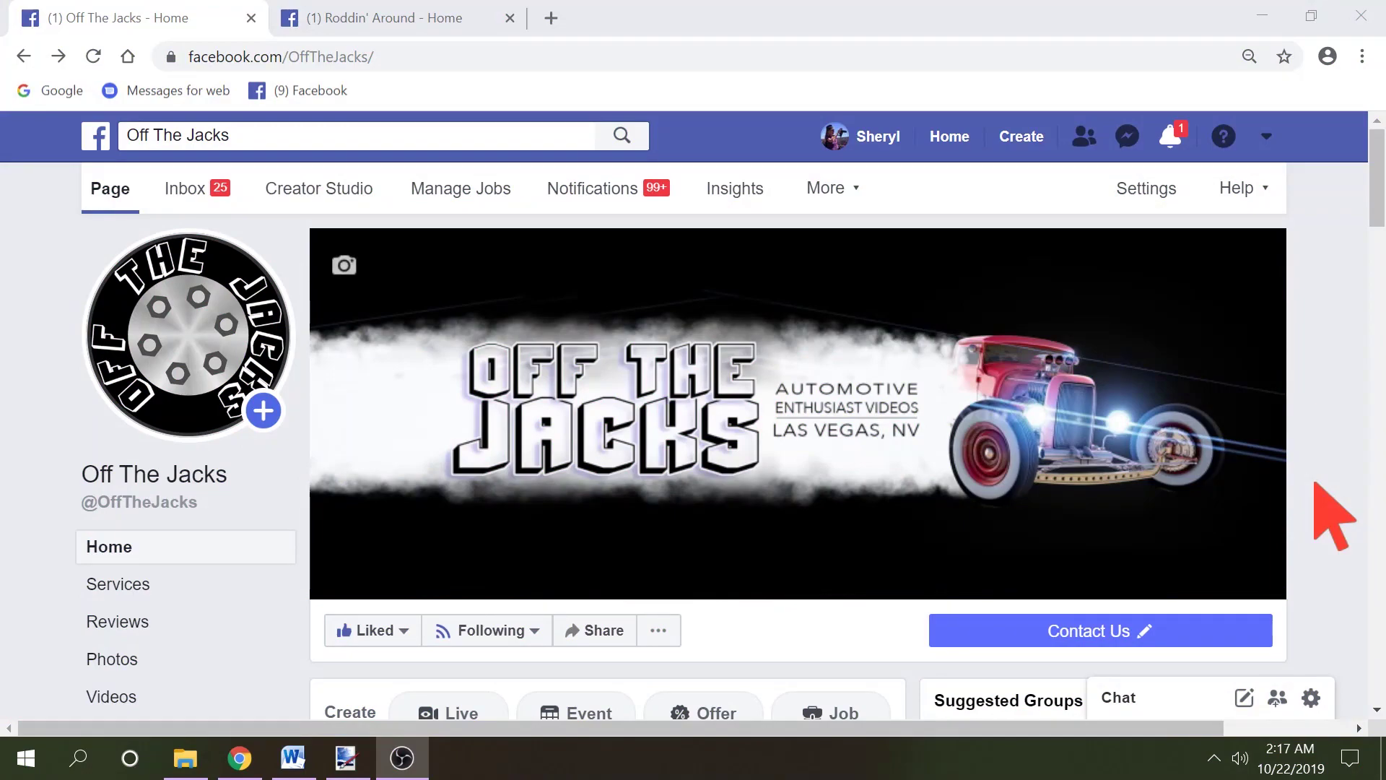
# Step: Start an 'ff' post on the page, then discard the draft by reloading the page
pyautogui.click(1315, 483)
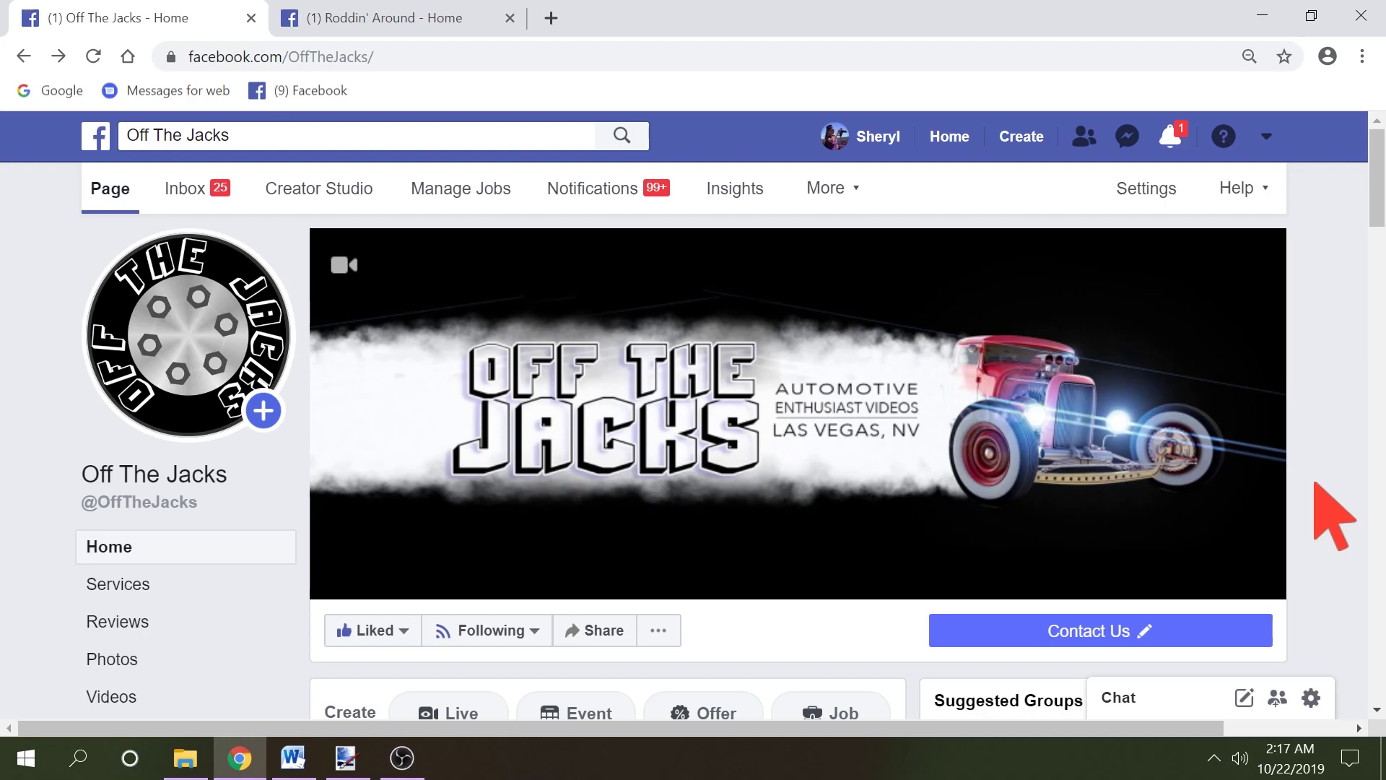
pyautogui.scroll(-4, 1333, 514)
pyautogui.scroll(-1, 1315, 483)
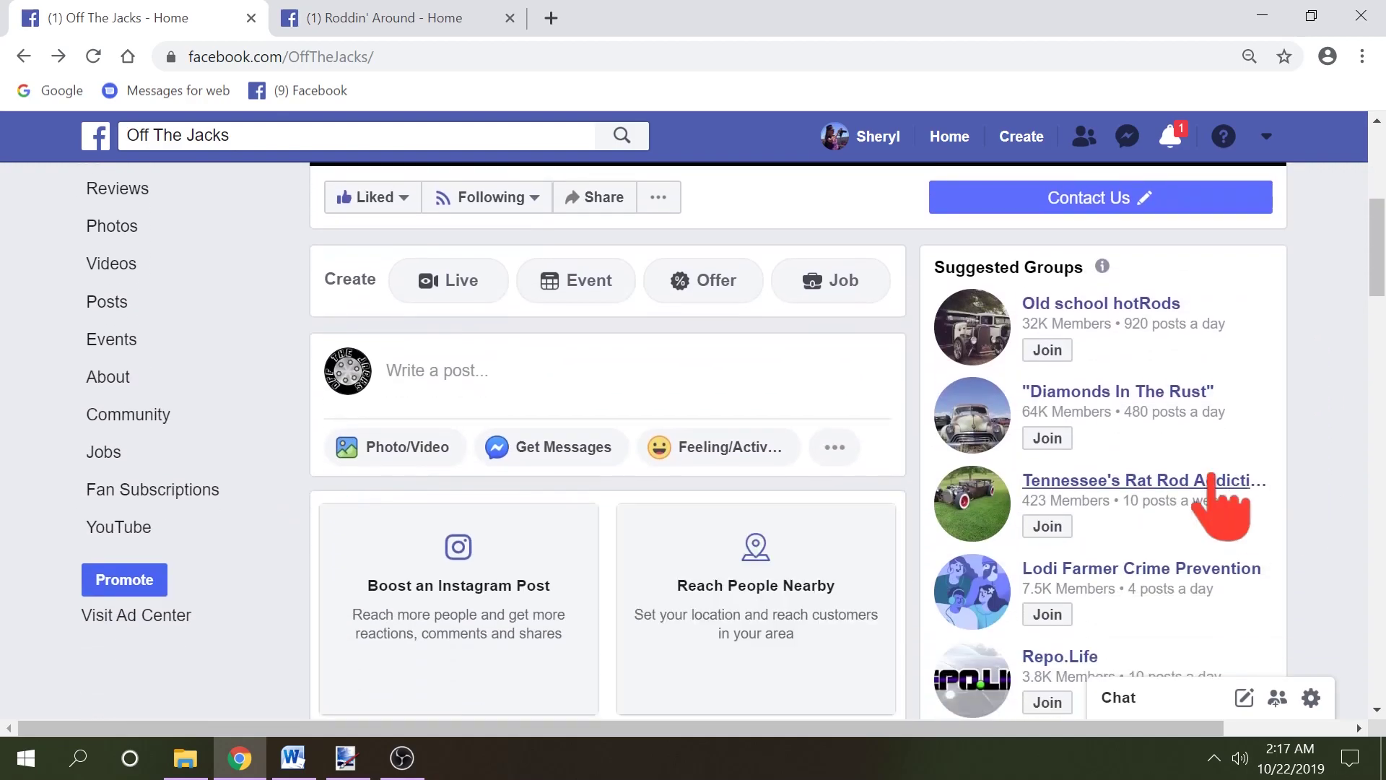
pyautogui.click(498, 370)
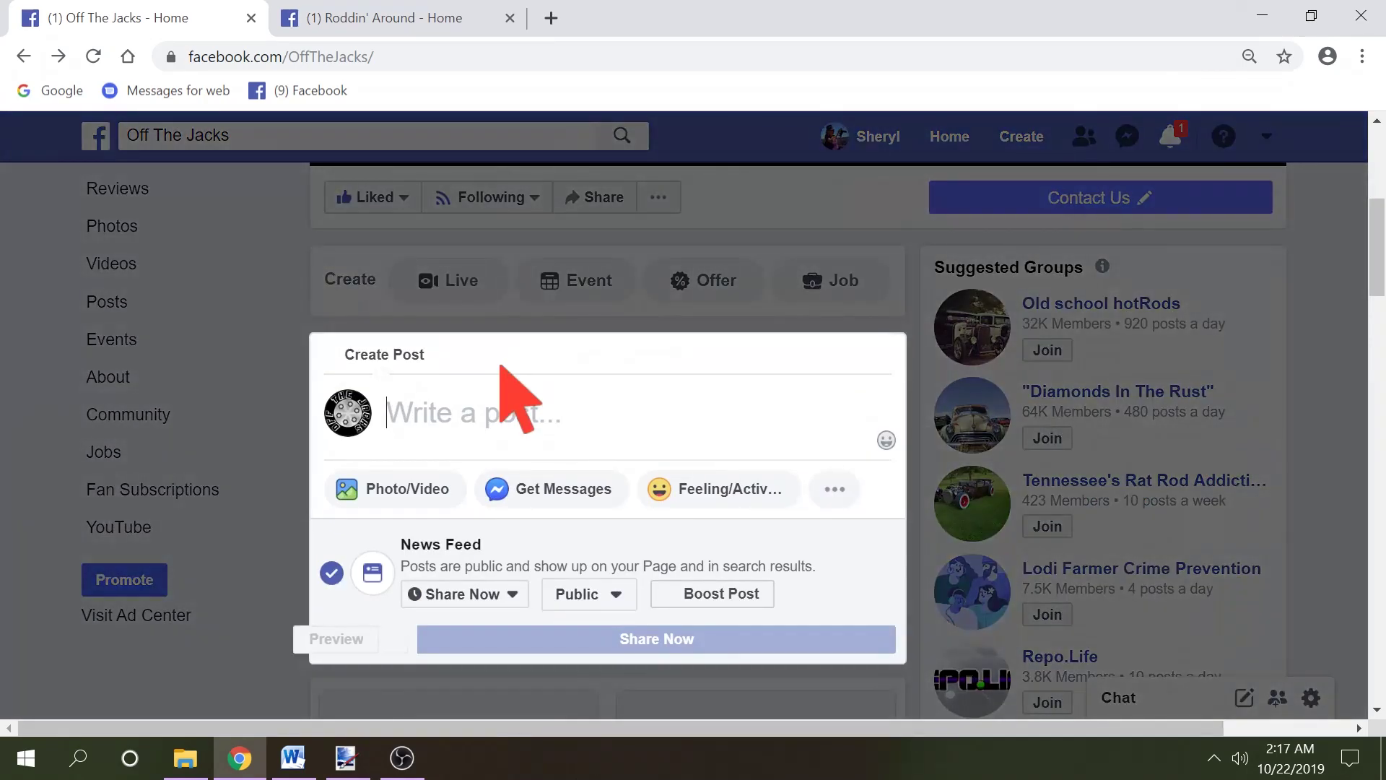
pyautogui.write('fff')
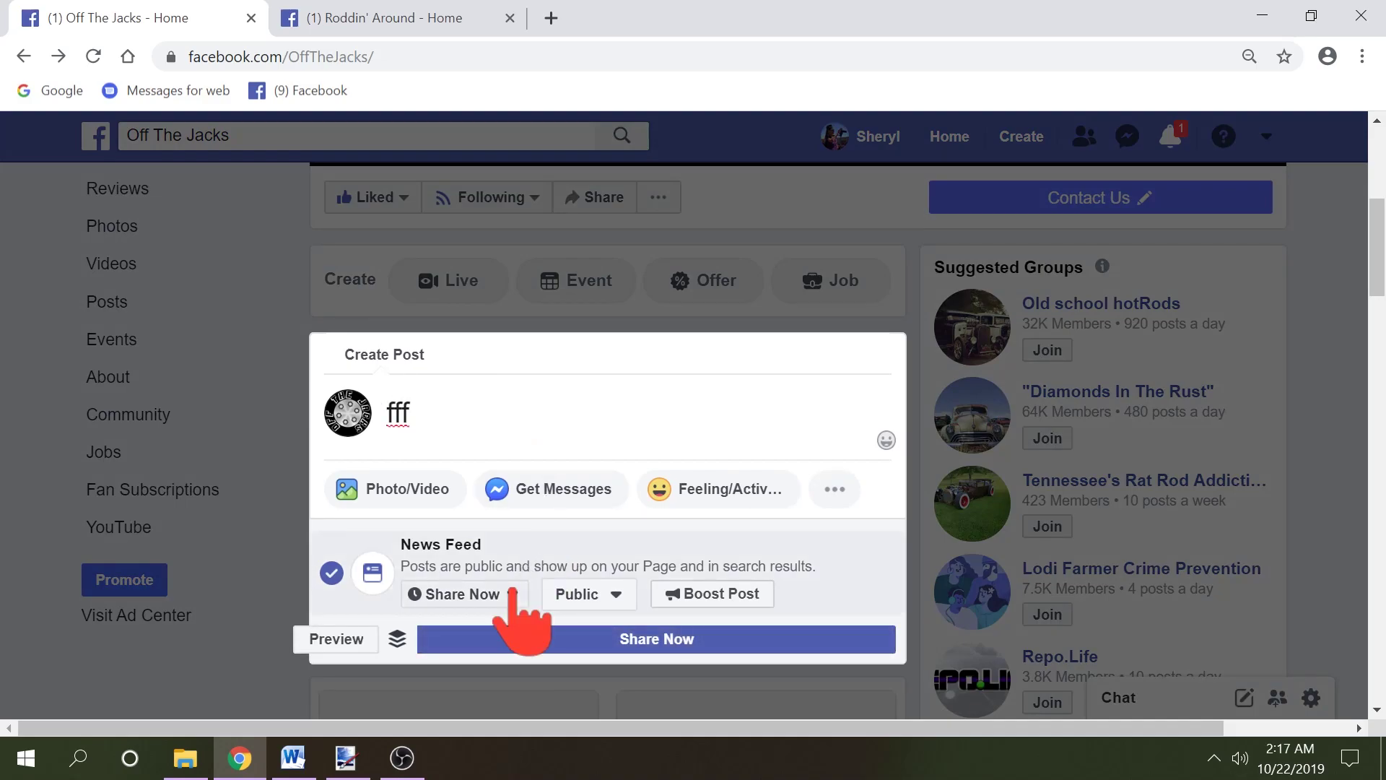
pyautogui.scroll(-2, 513, 590)
pyautogui.click(511, 486)
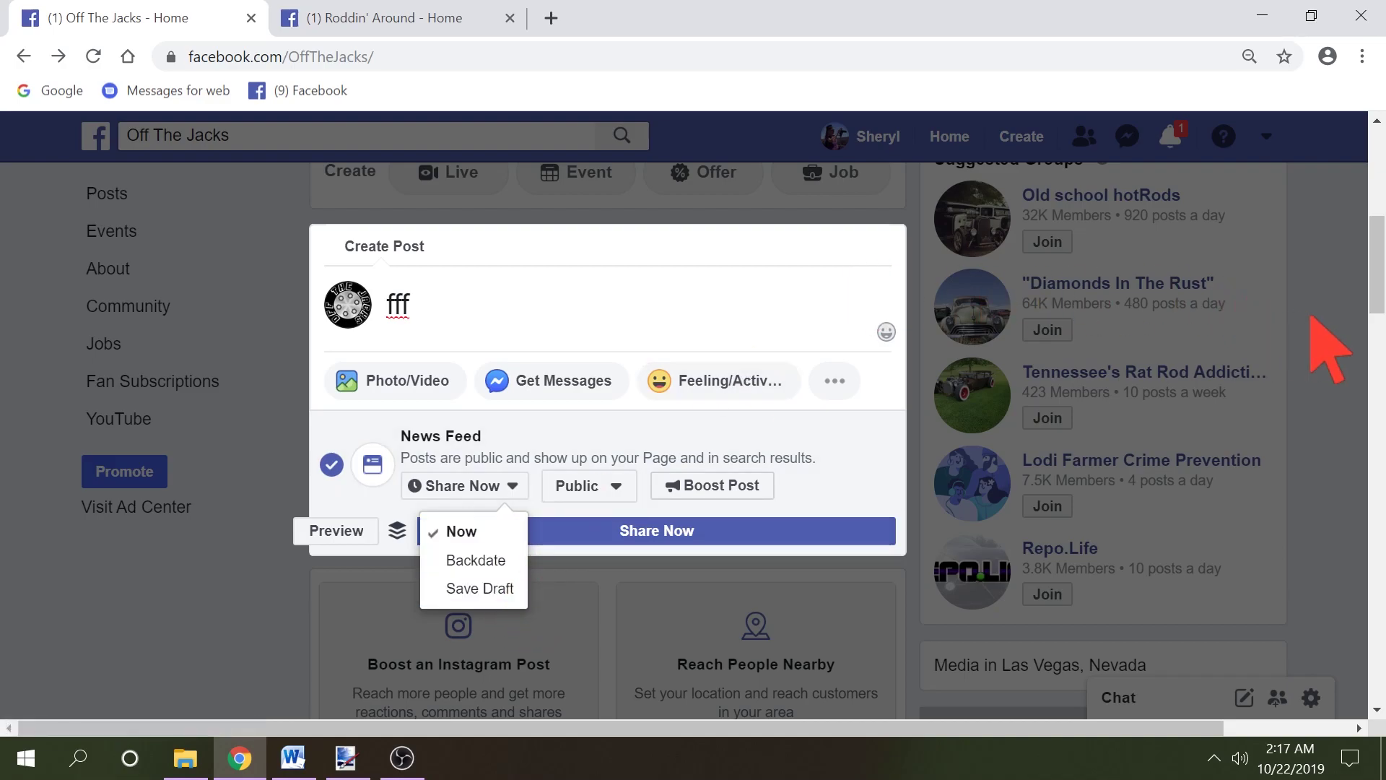
pyautogui.click(1327, 349)
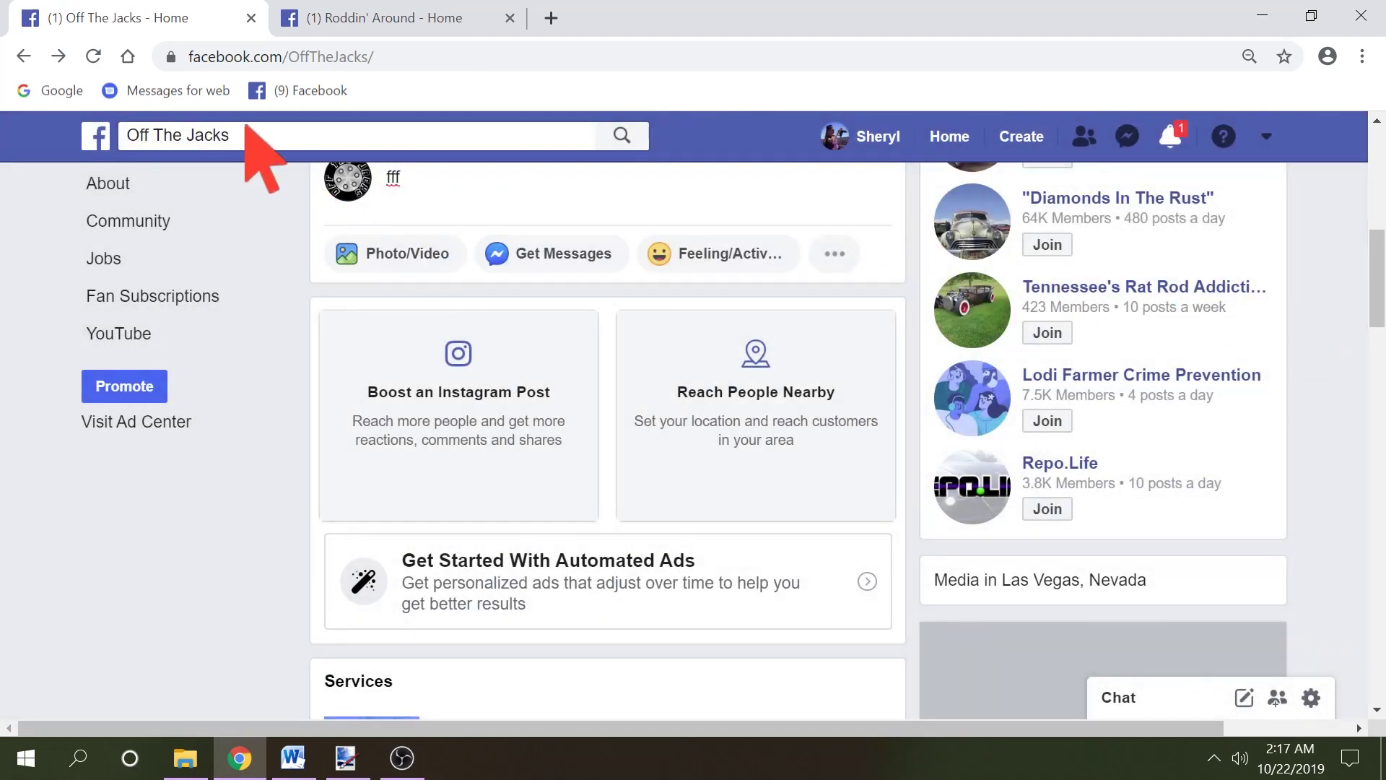
pyautogui.click(93, 55)
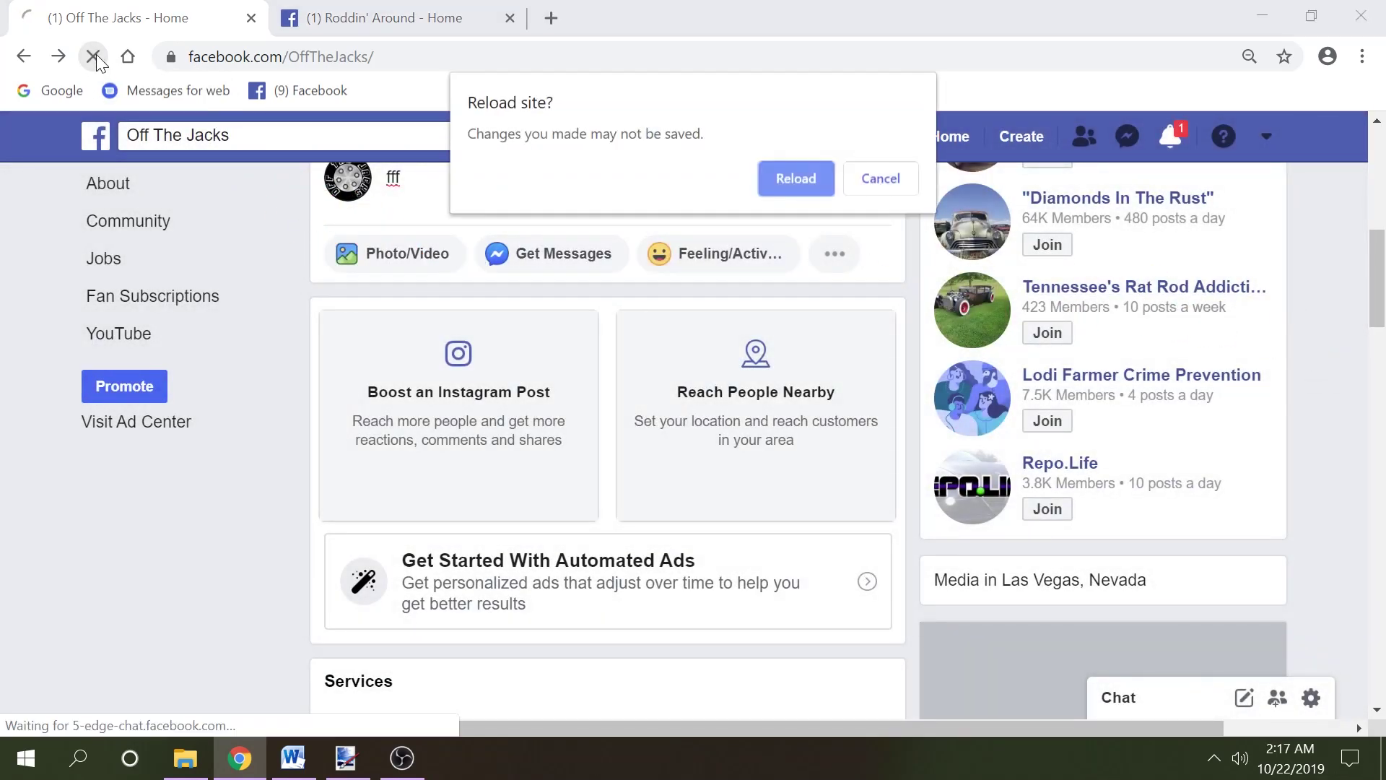
pyautogui.click(793, 193)
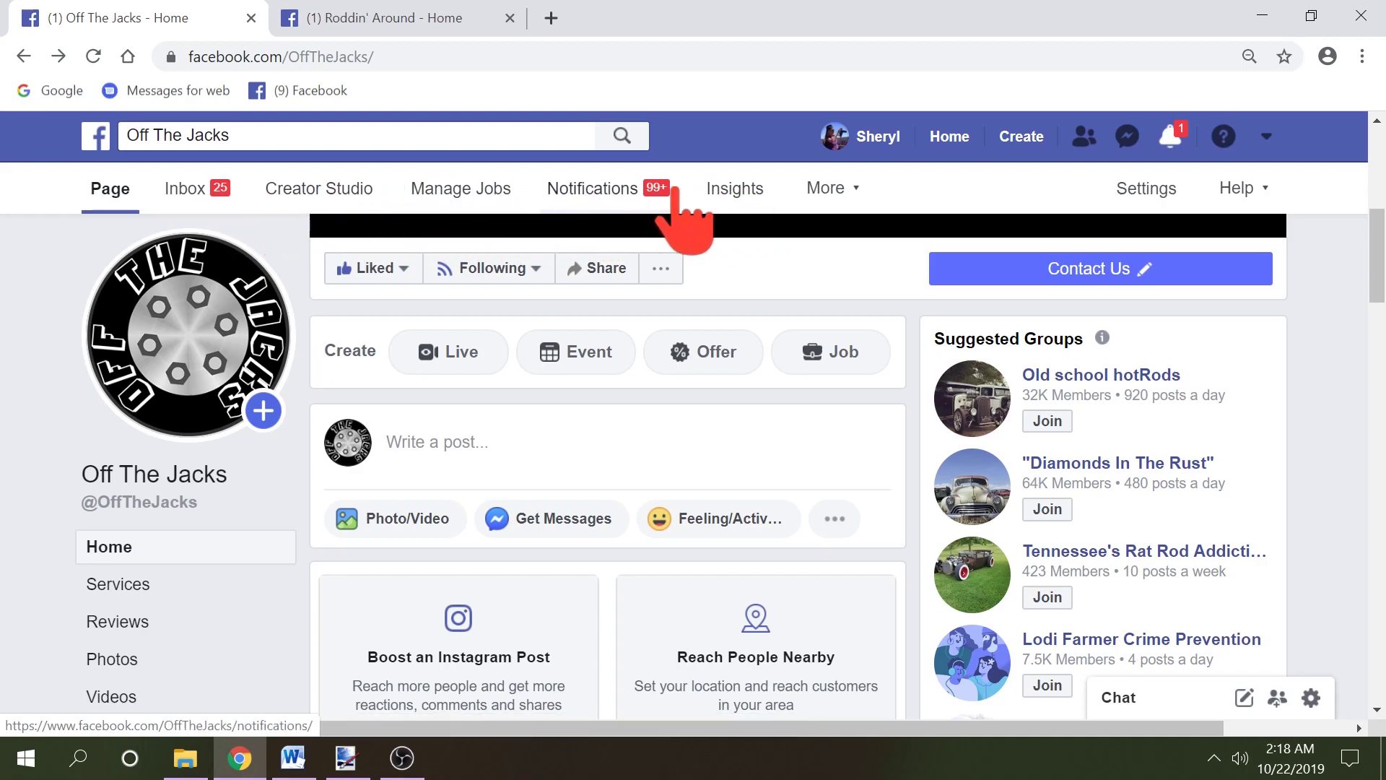
# Step: Open Creator Studio for Off The Jacks and compose a new post reading 'ff'
pyautogui.click(852, 193)
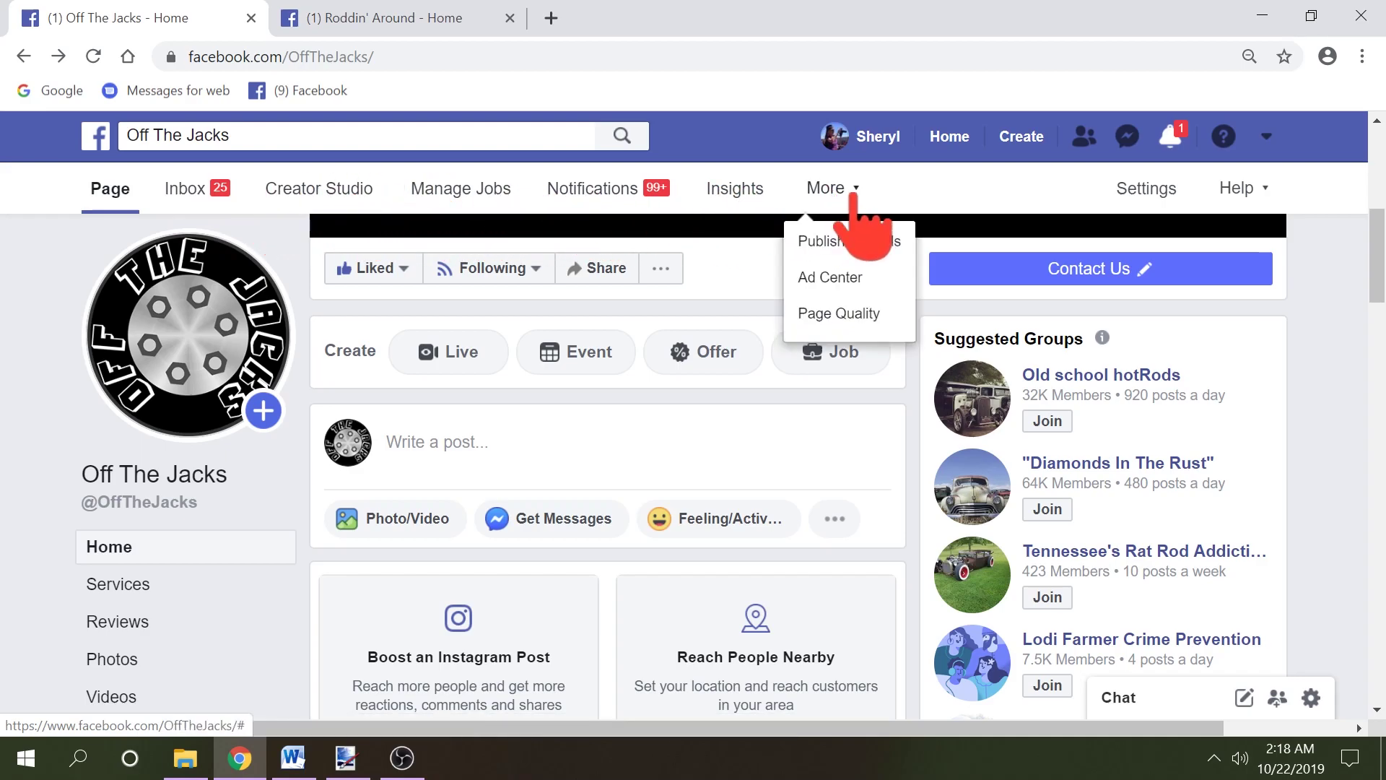
pyautogui.click(332, 188)
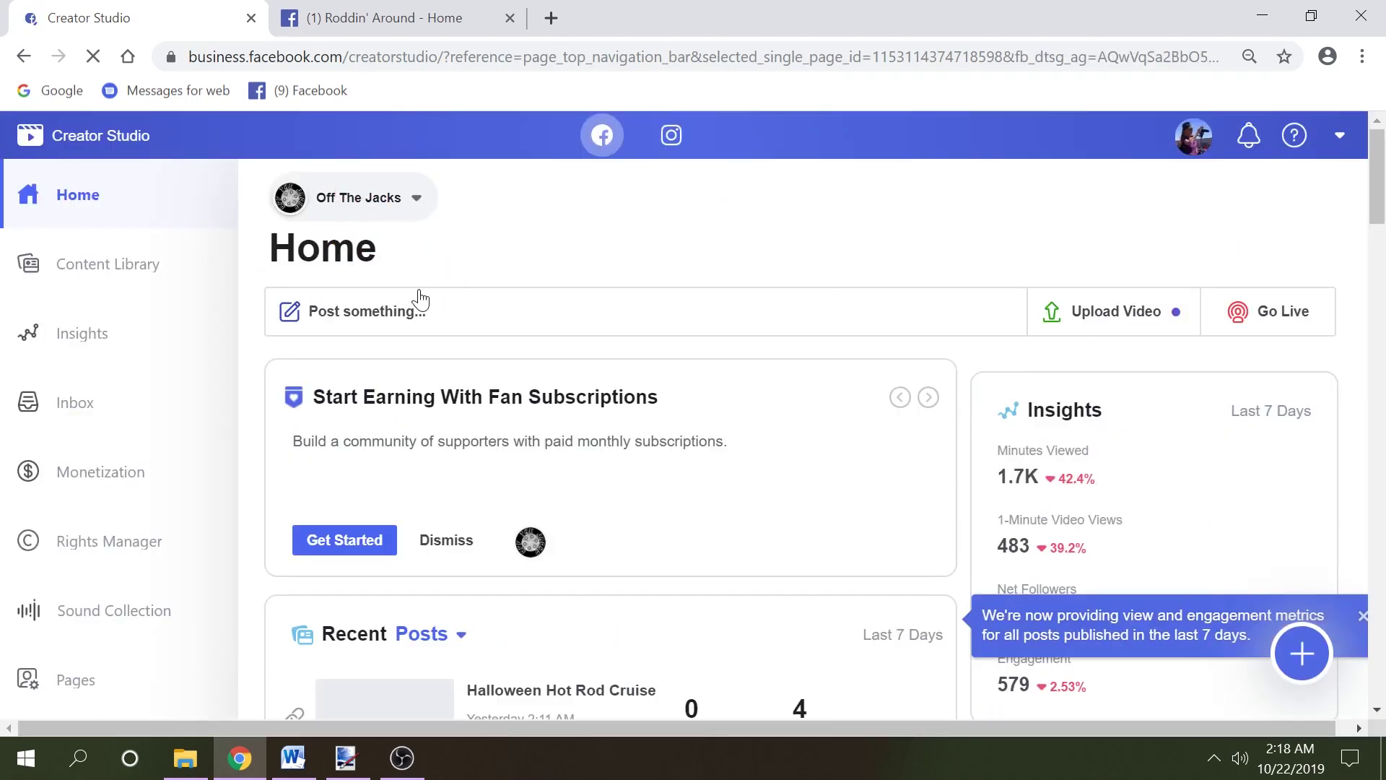
pyautogui.click(402, 318)
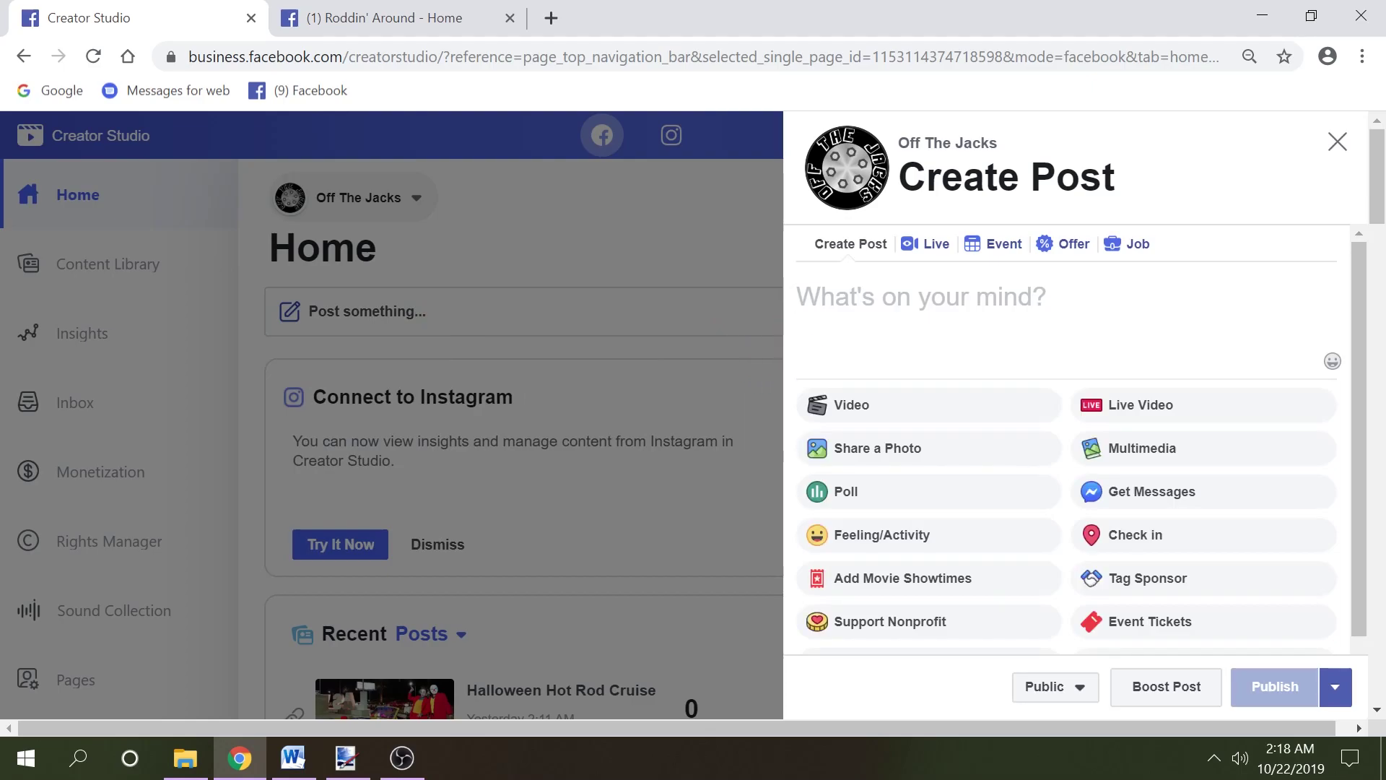
pyautogui.write('ff')
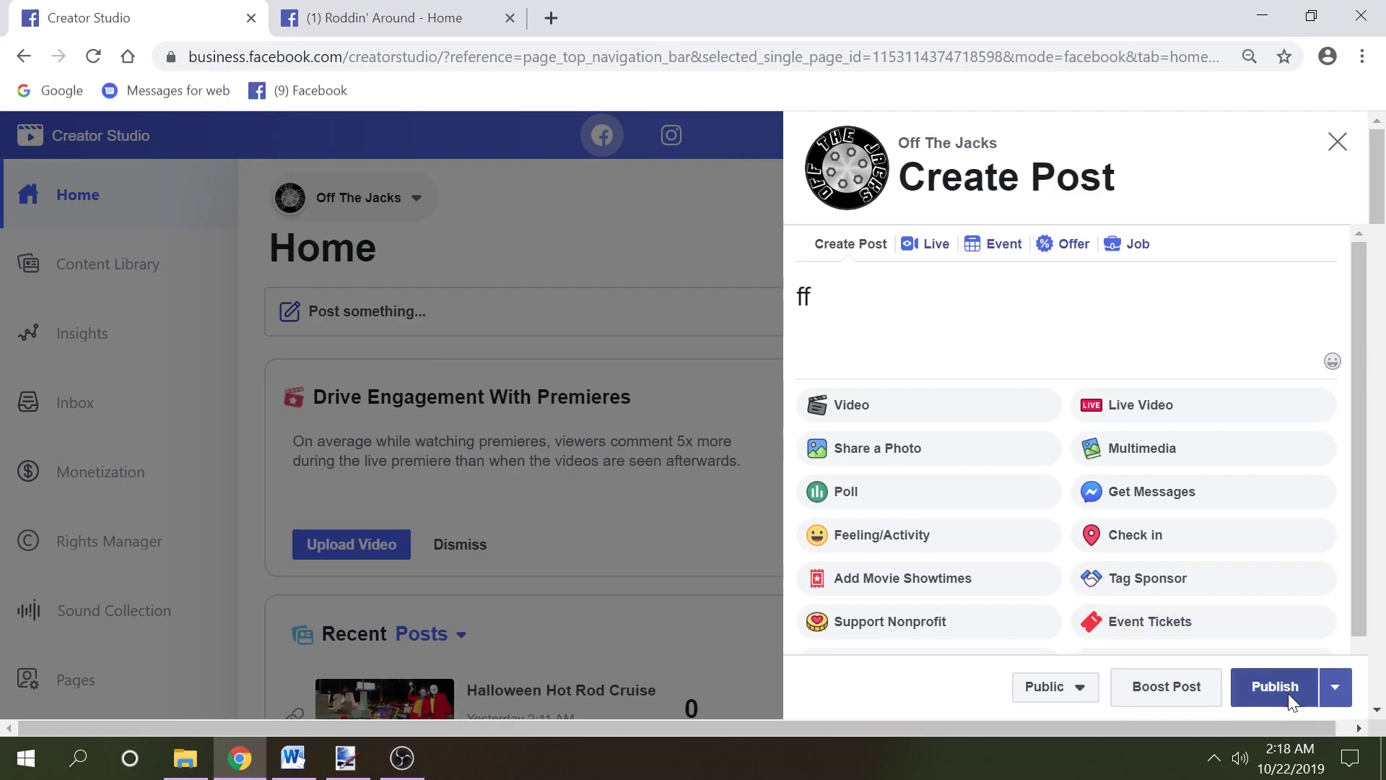
# Step: Schedule the 'ff' post to publish on 10/23/2019 at 2:29 AM
pyautogui.click(1335, 691)
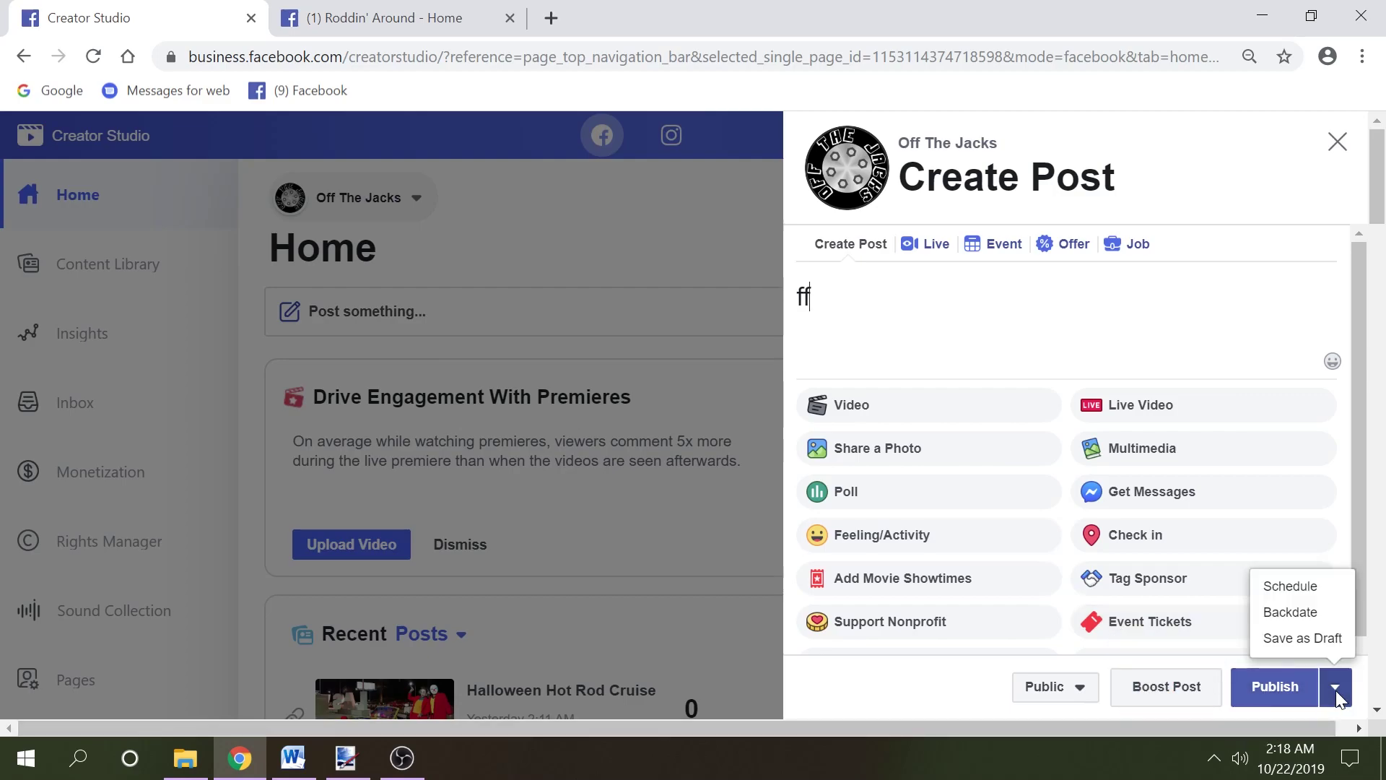
pyautogui.click(1303, 587)
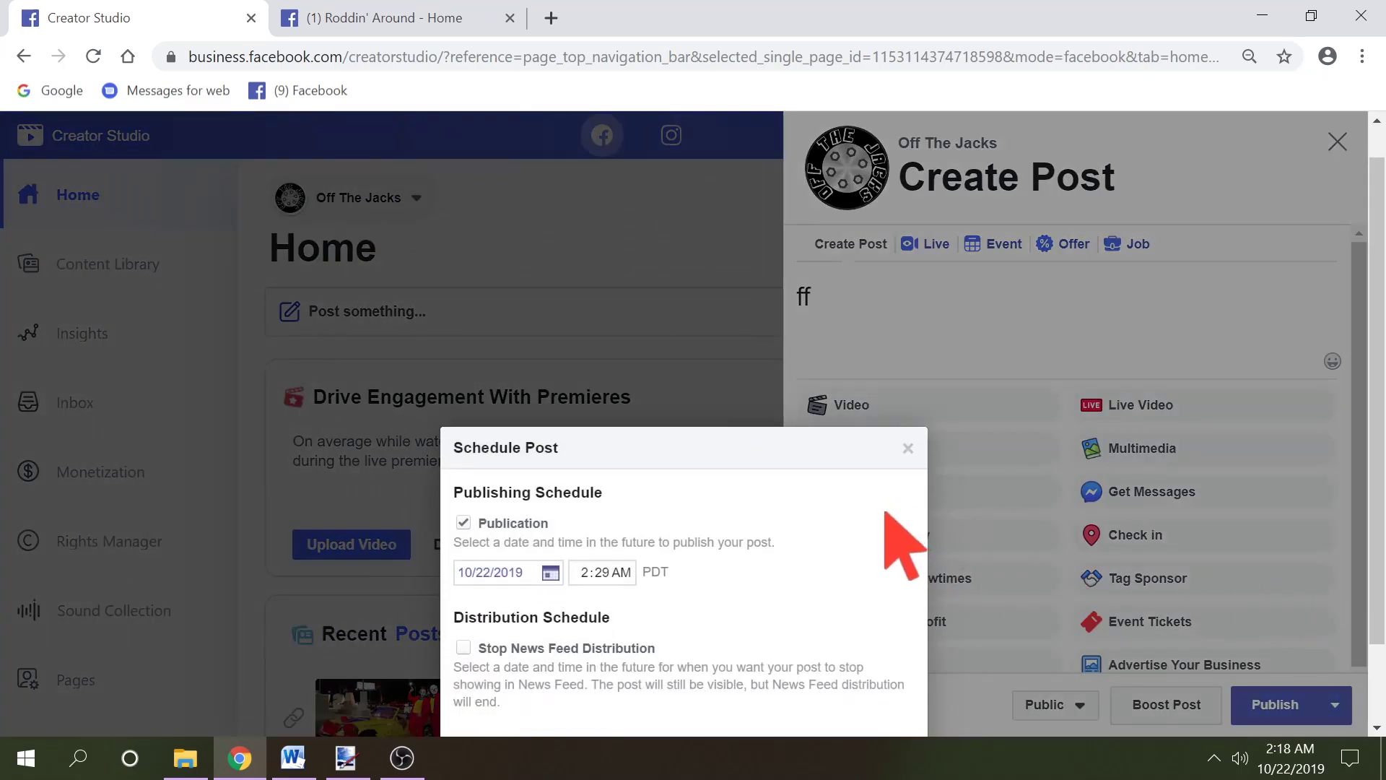
pyautogui.click(550, 478)
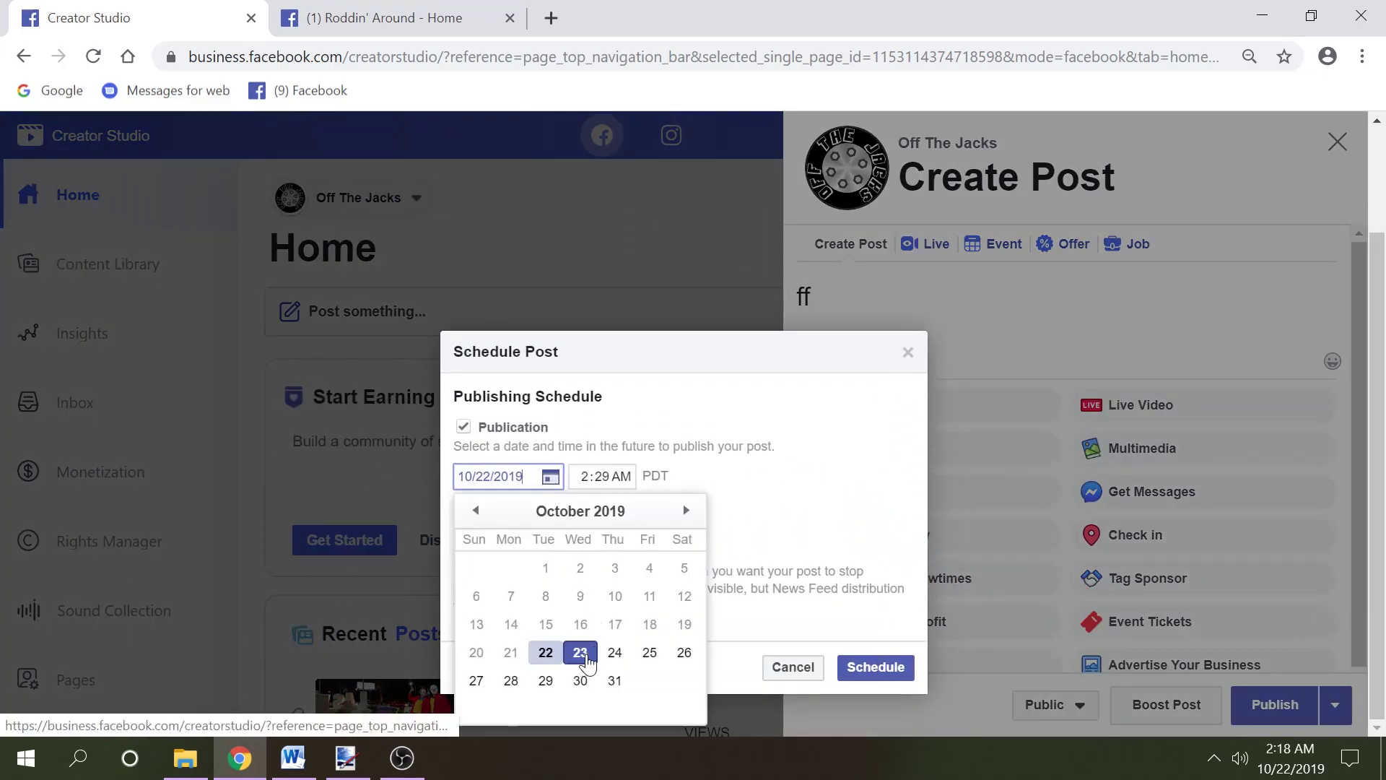
pyautogui.click(580, 652)
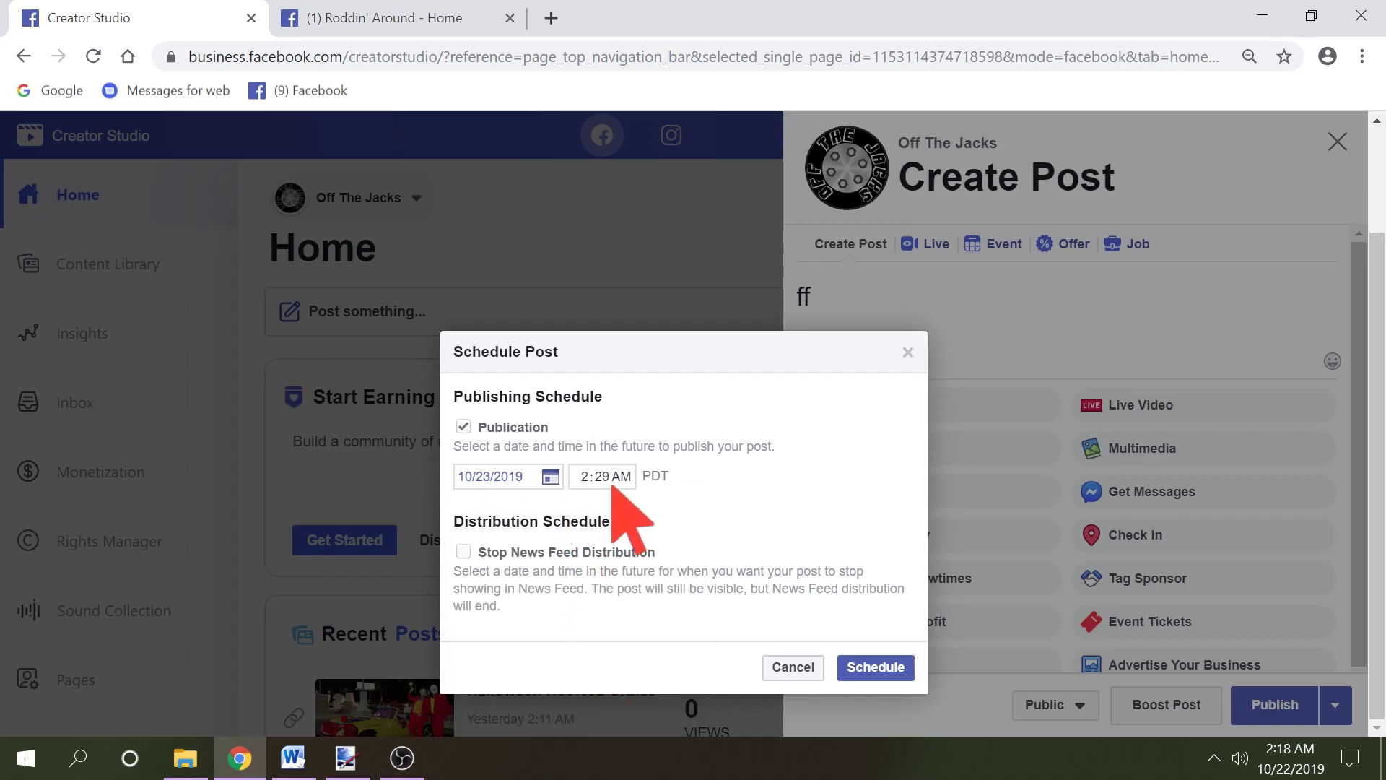
pyautogui.click(873, 663)
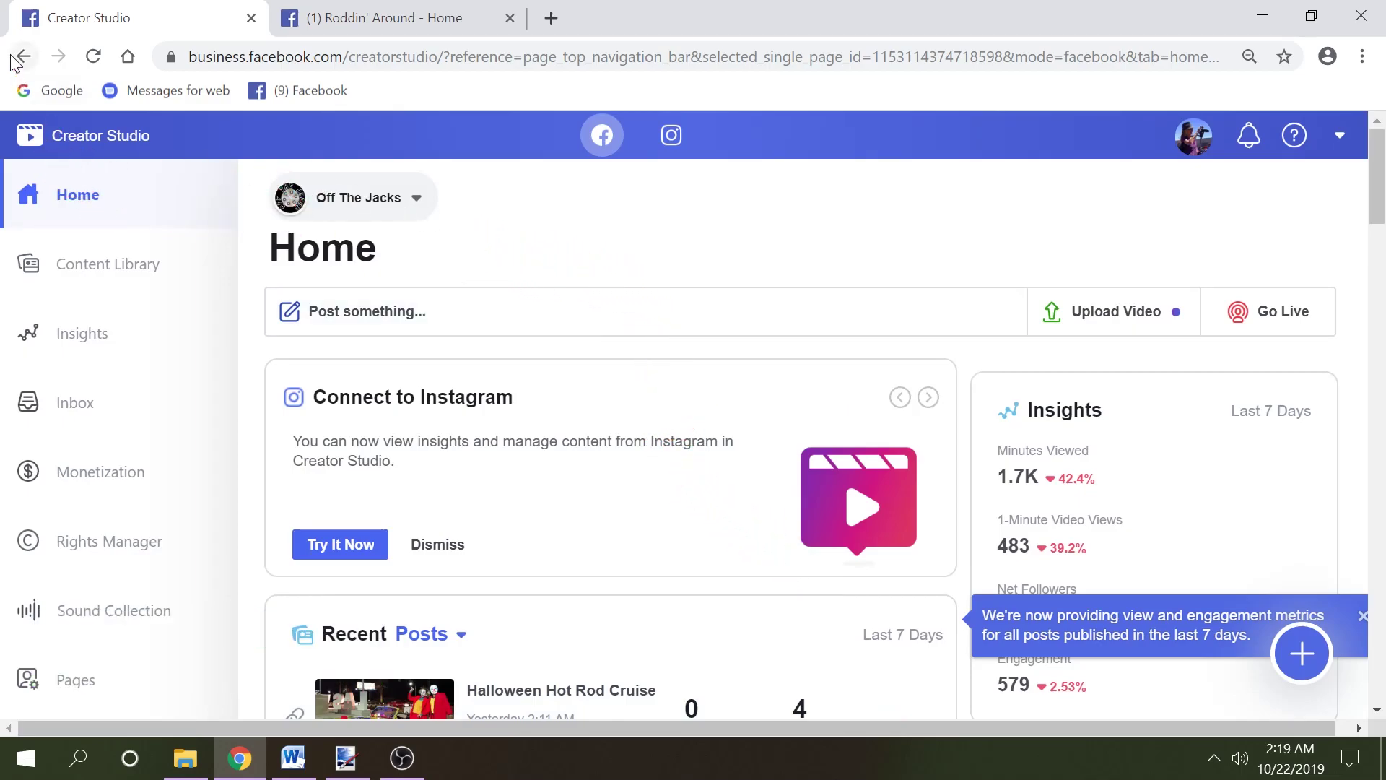
# Step: Return to the Off The Jacks Home page and locate the 1 Scheduled Post notice for tomorrow 2:29 AM
pyautogui.moveTo(16, 61); pyautogui.dragTo(94, 111)
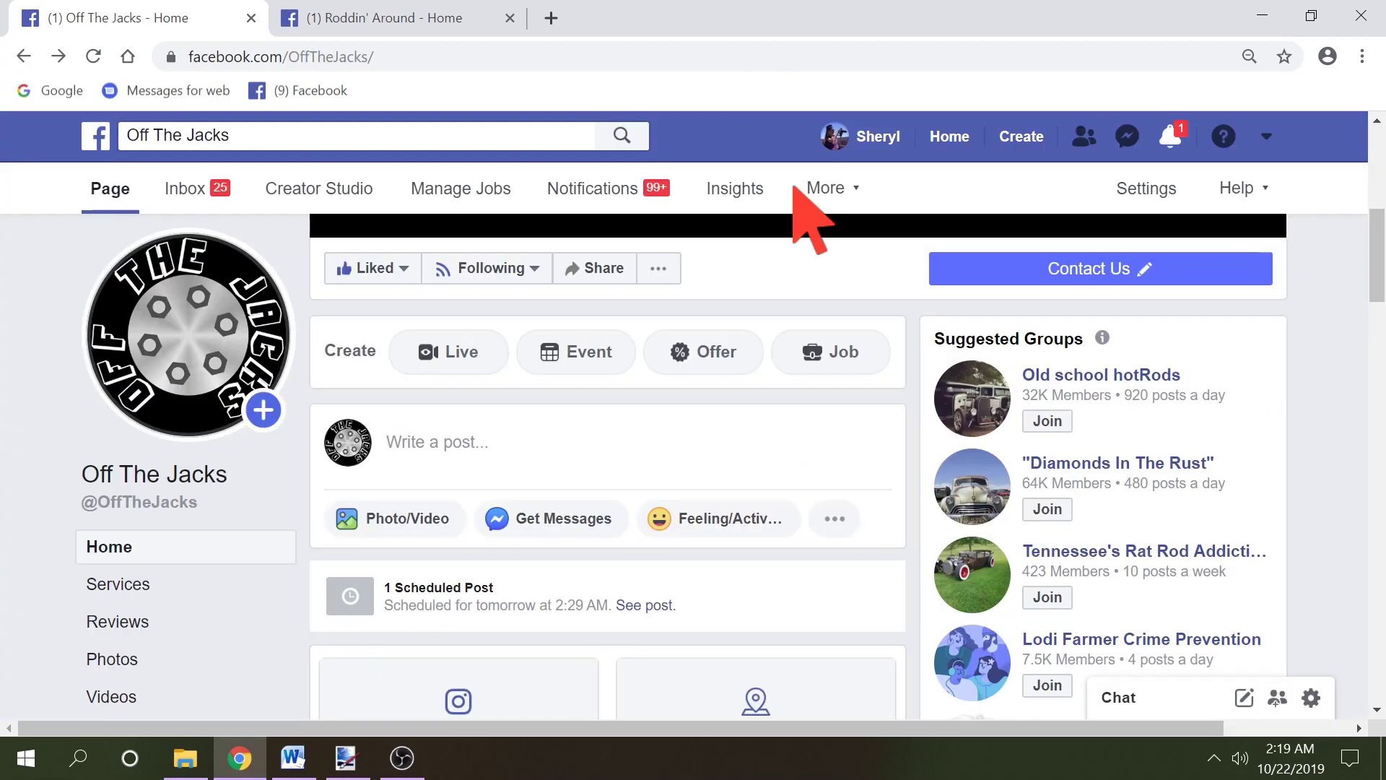
pyautogui.scroll(-1, 794, 186)
pyautogui.scroll(2, 795, 186)
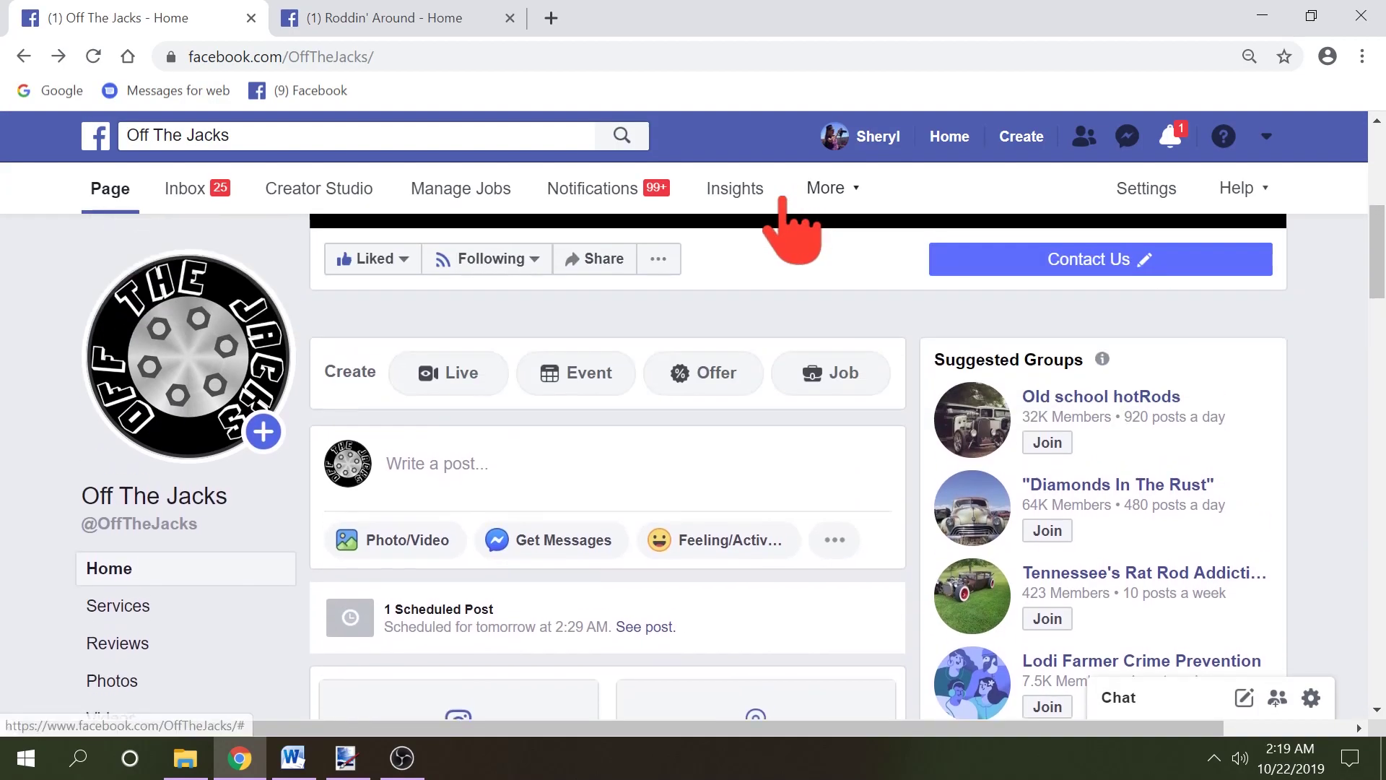
pyautogui.scroll(-3, 793, 189)
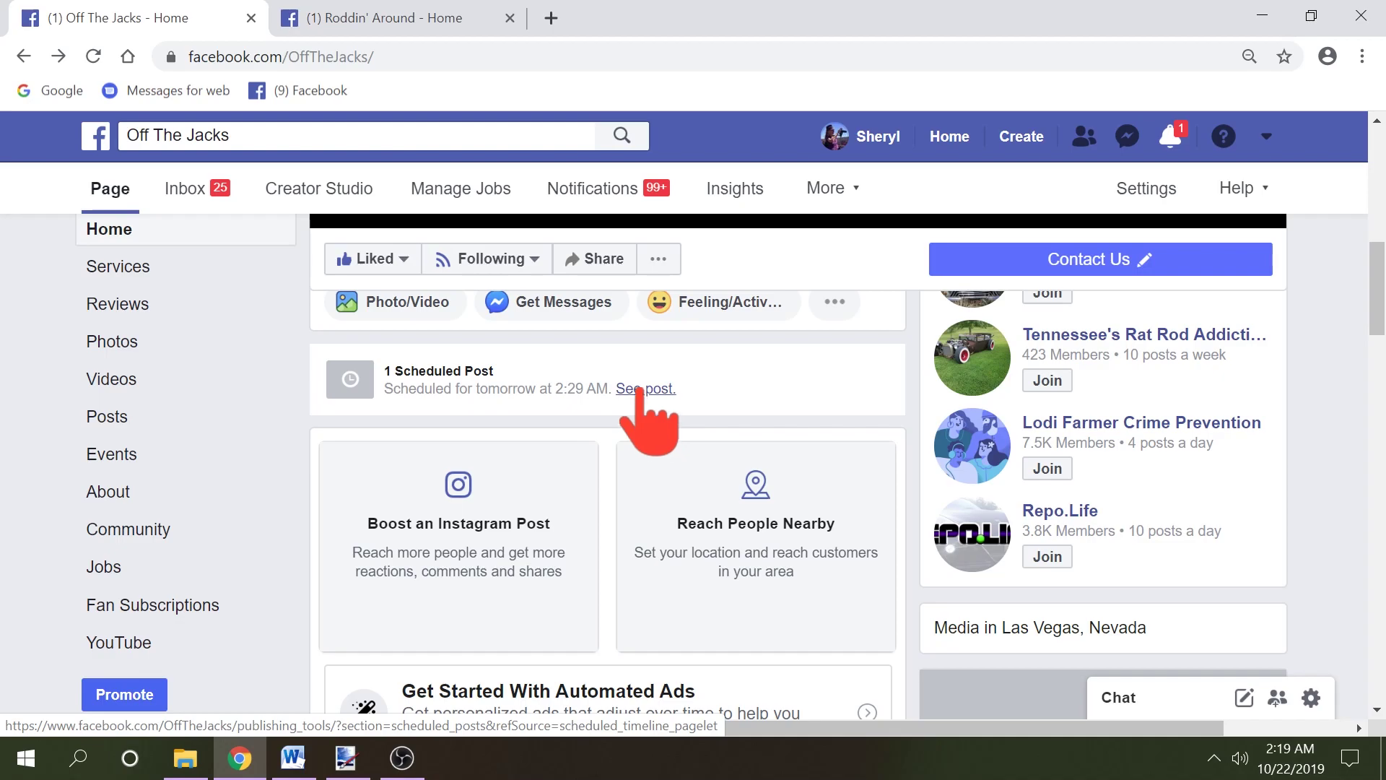
pyautogui.click(418, 21)
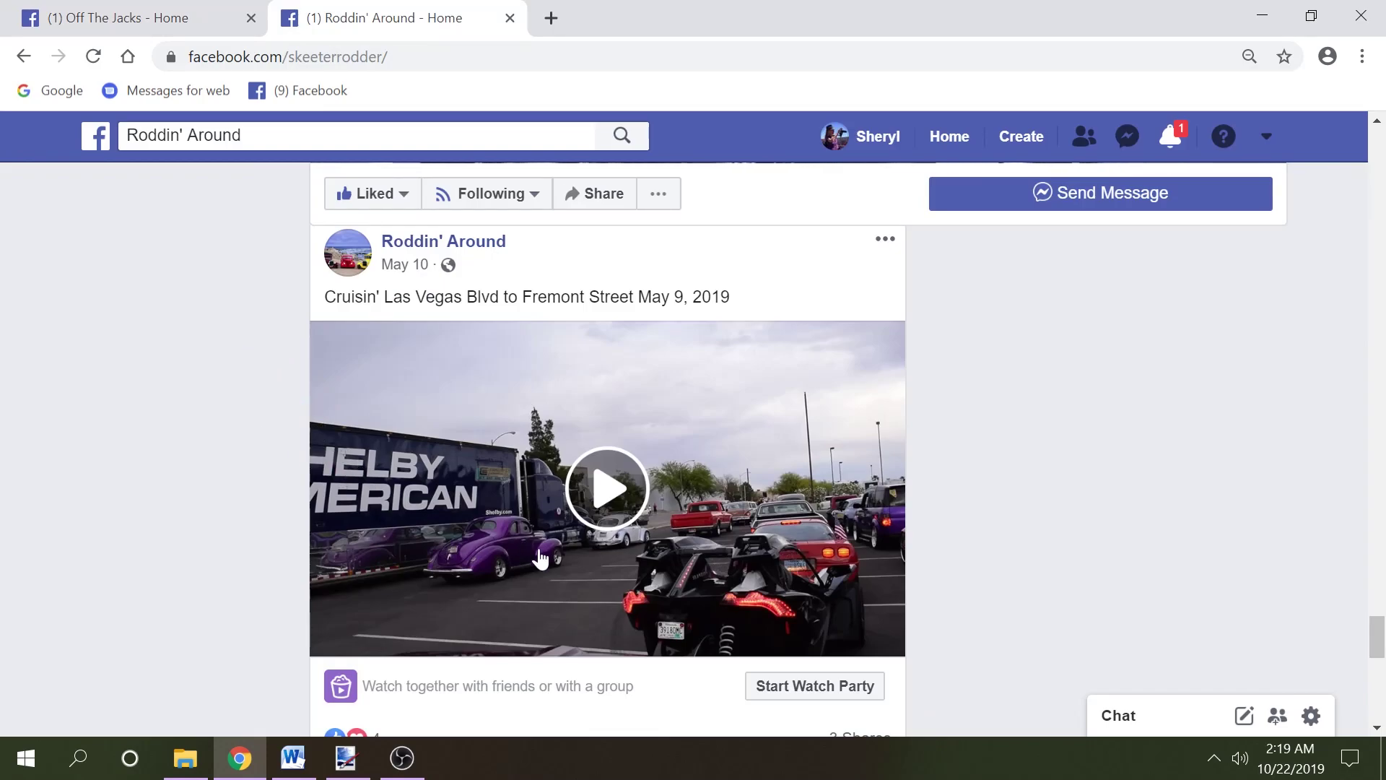
pyautogui.scroll(-2, 552, 549)
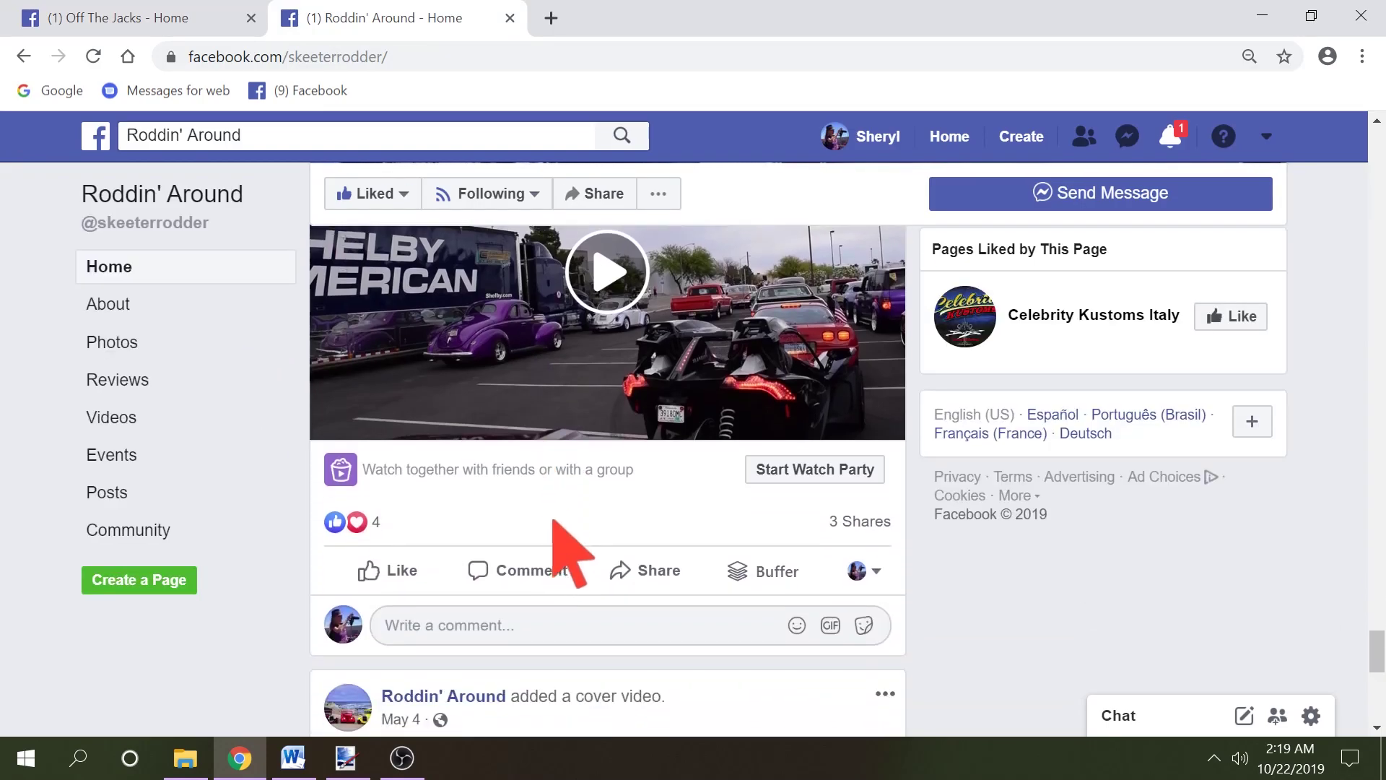
pyautogui.scroll(-1, 566, 538)
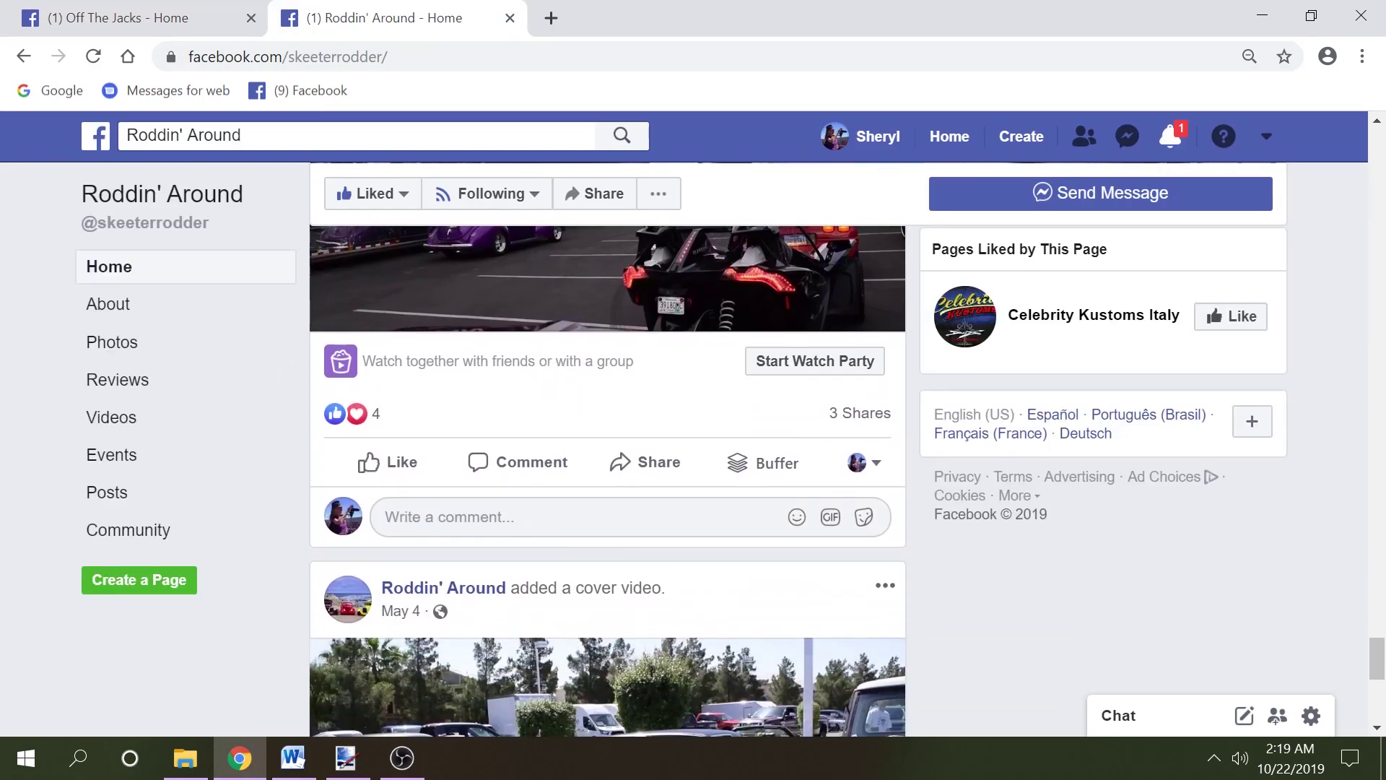
pyautogui.click(652, 471)
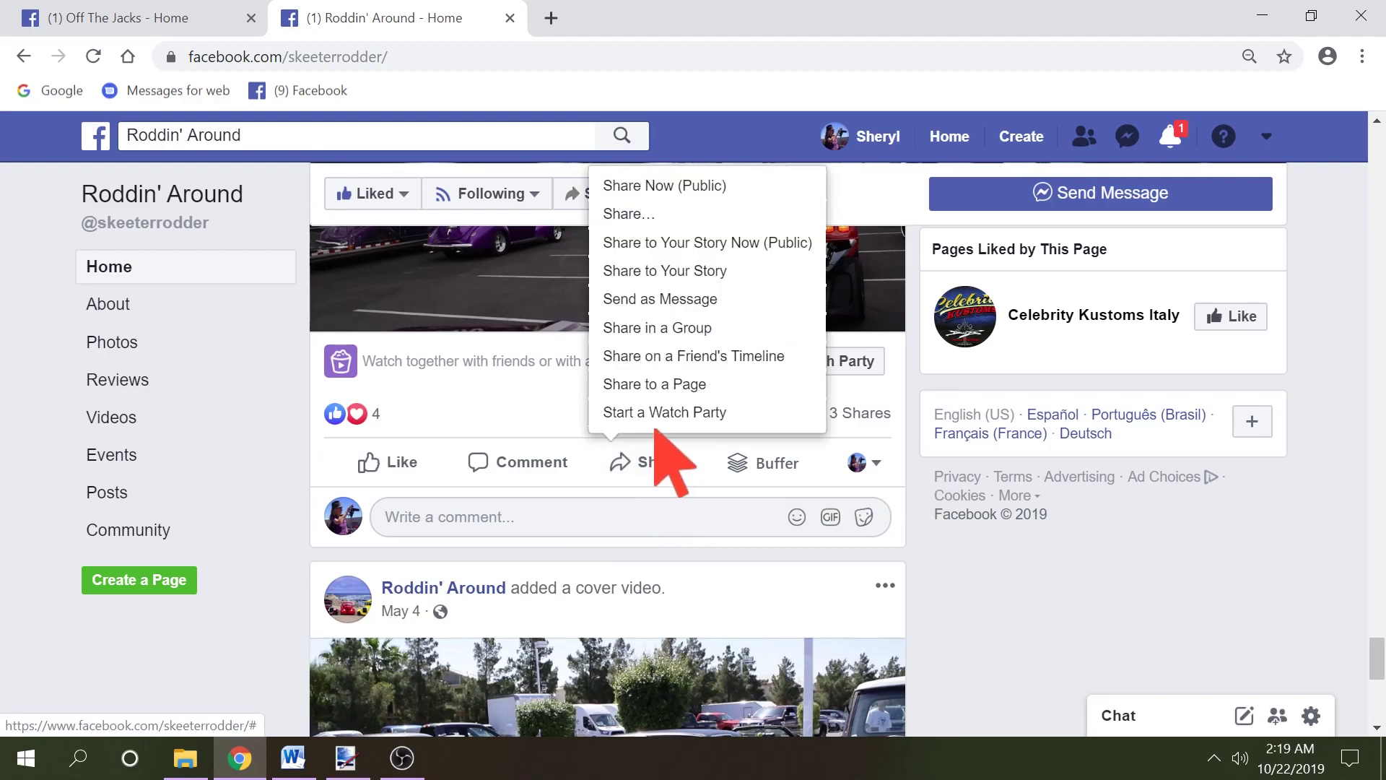
pyautogui.click(662, 389)
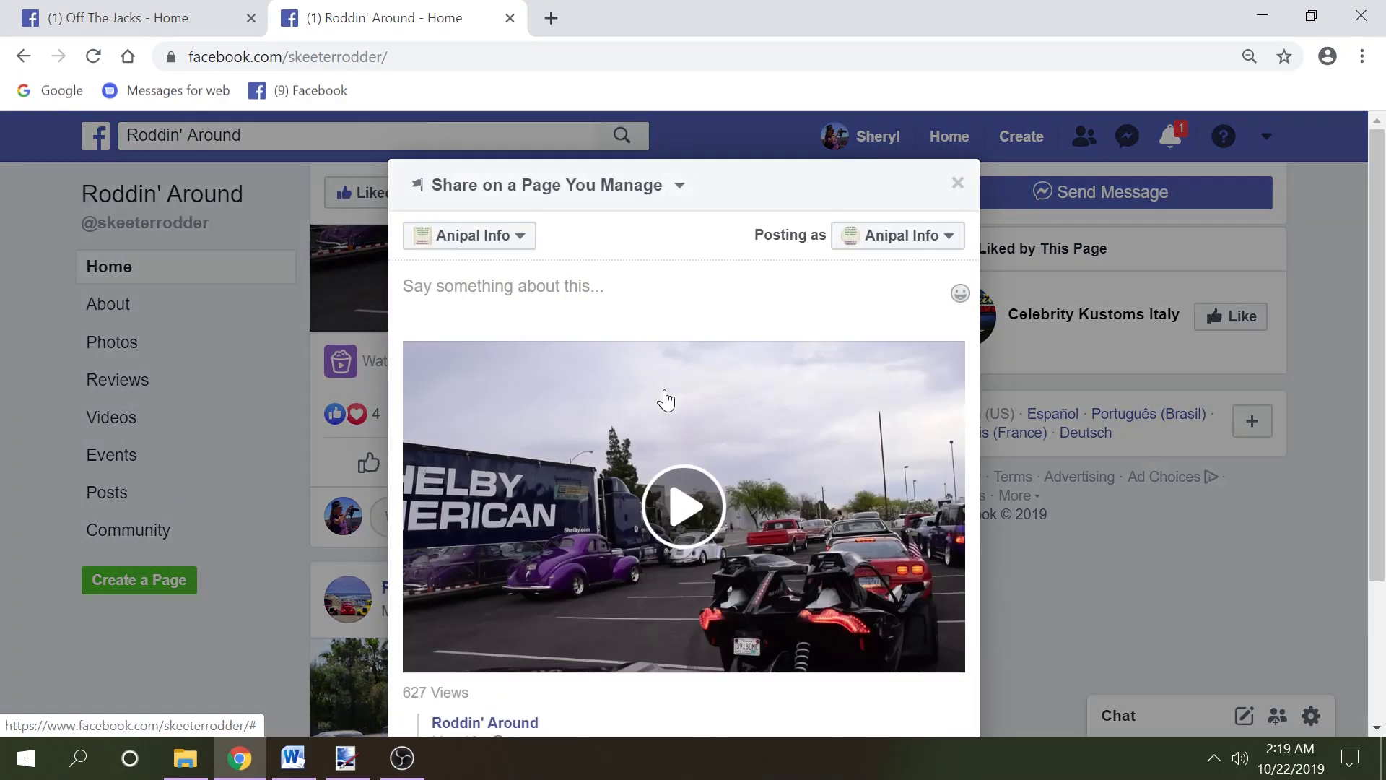
pyautogui.scroll(-3, 666, 399)
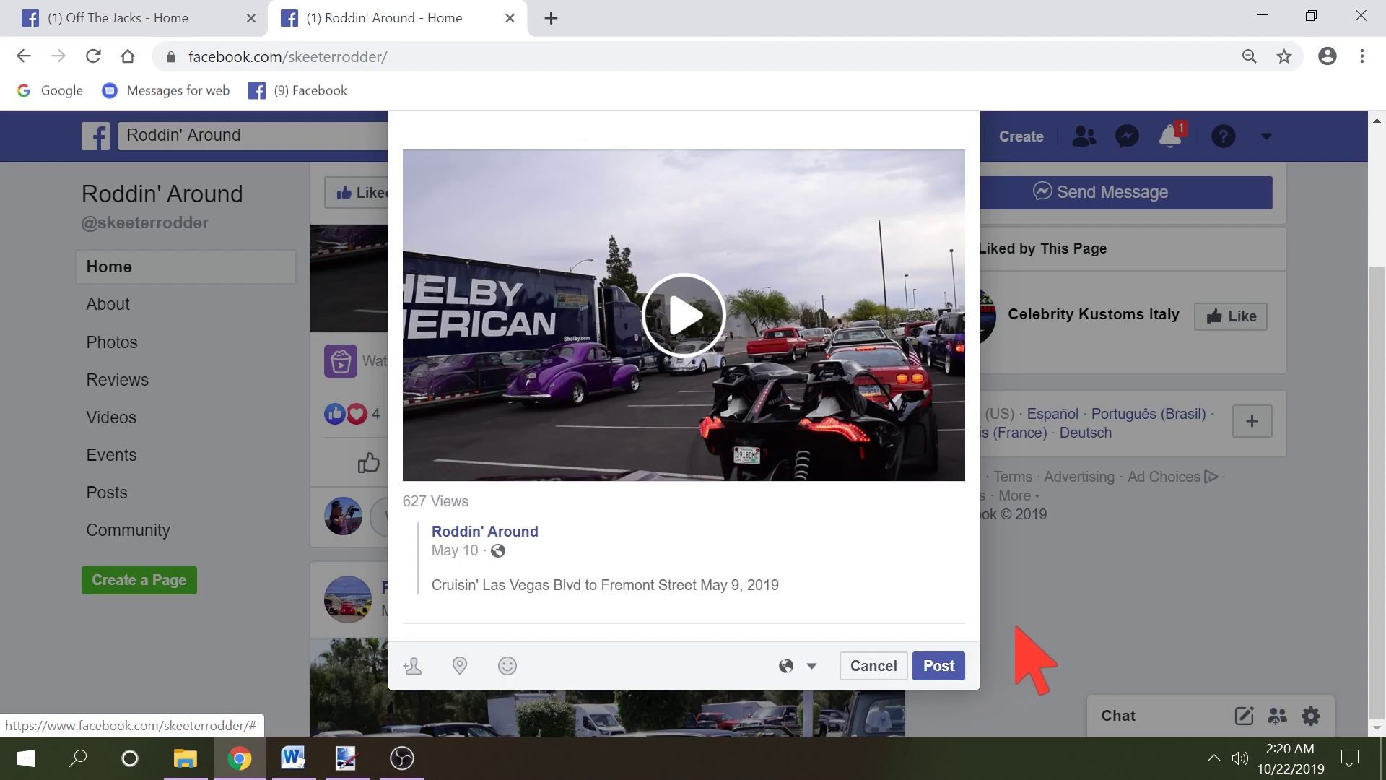
pyautogui.click(874, 668)
pyautogui.scroll(5, 718, 541)
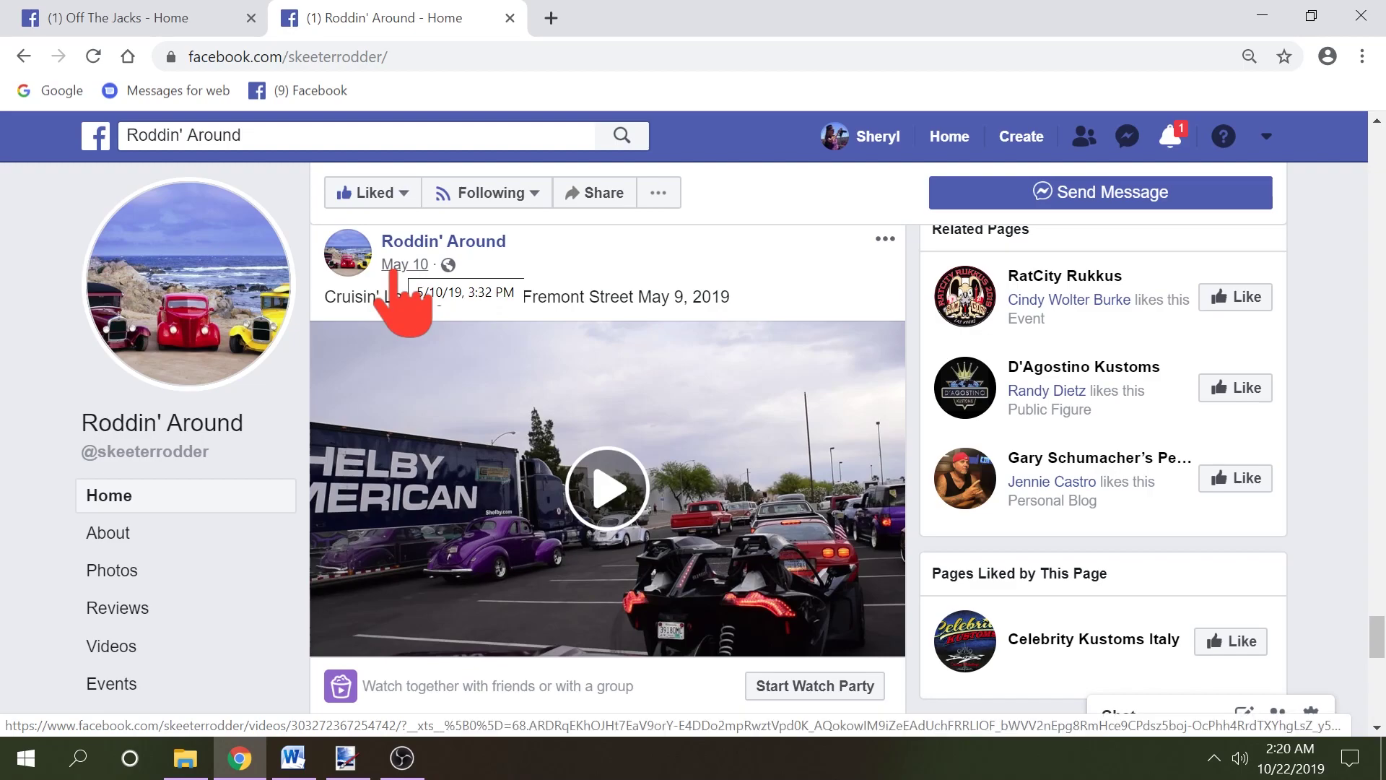
pyautogui.click(392, 268)
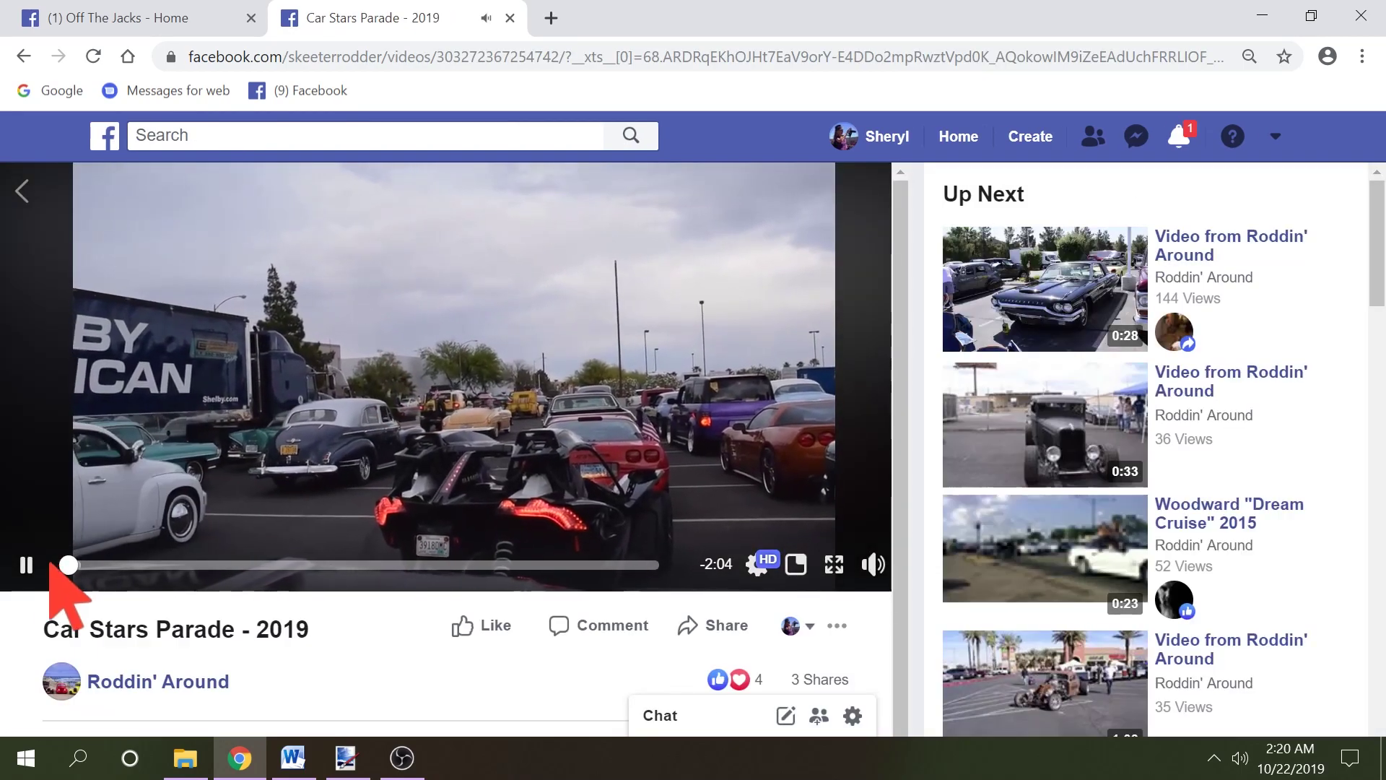
# Step: Pause the Car Stars Parade - 2019 video, copy its link, and reopen Off The Jacks Creator Studio
pyautogui.click(24, 568)
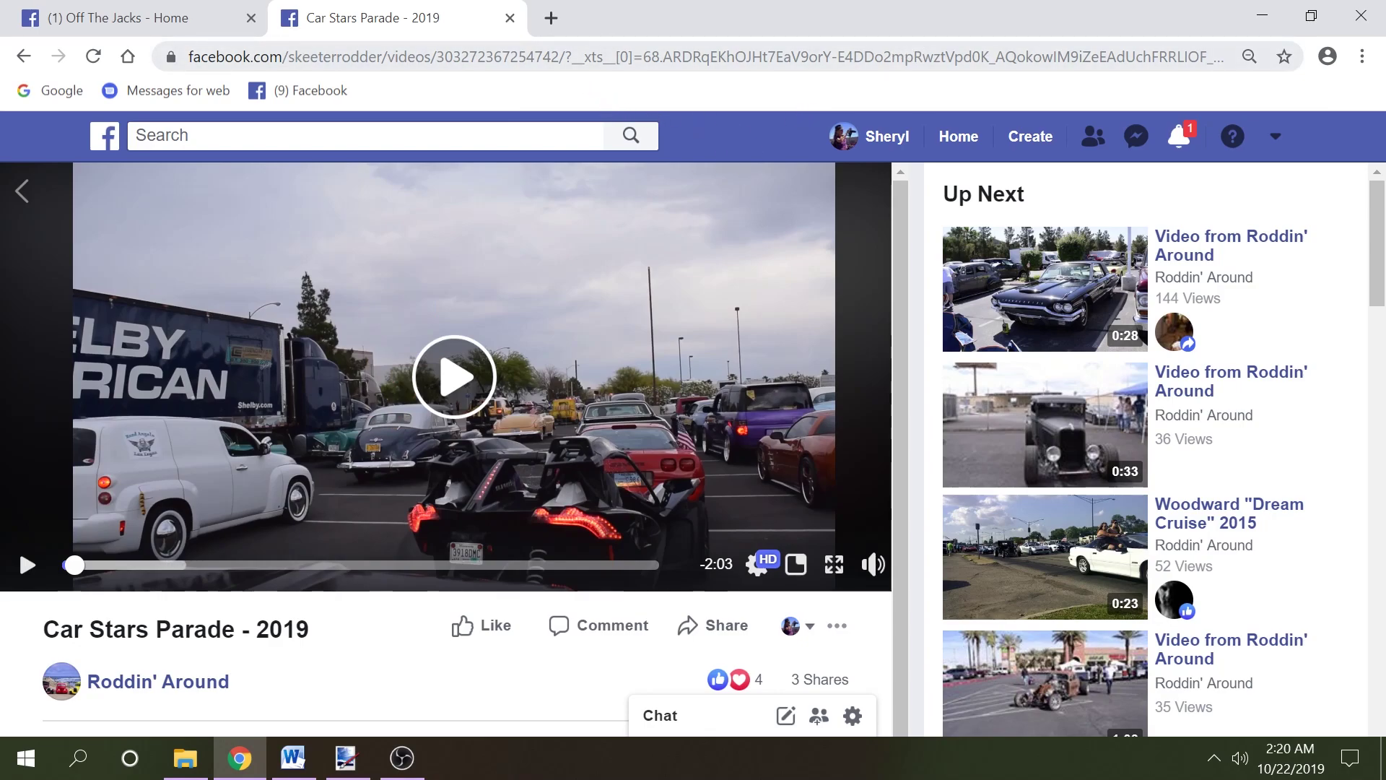
pyautogui.click(568, 58)
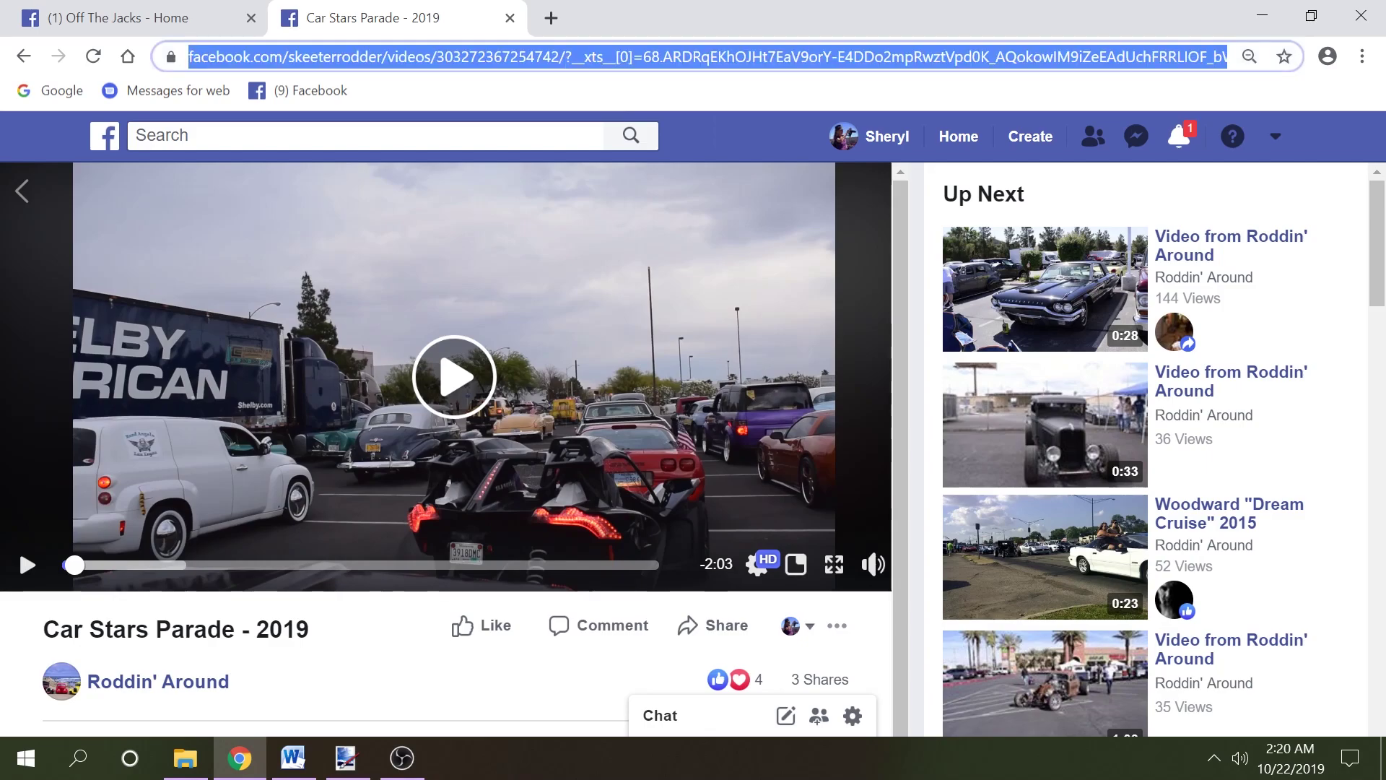
pyautogui.click(652, 56)
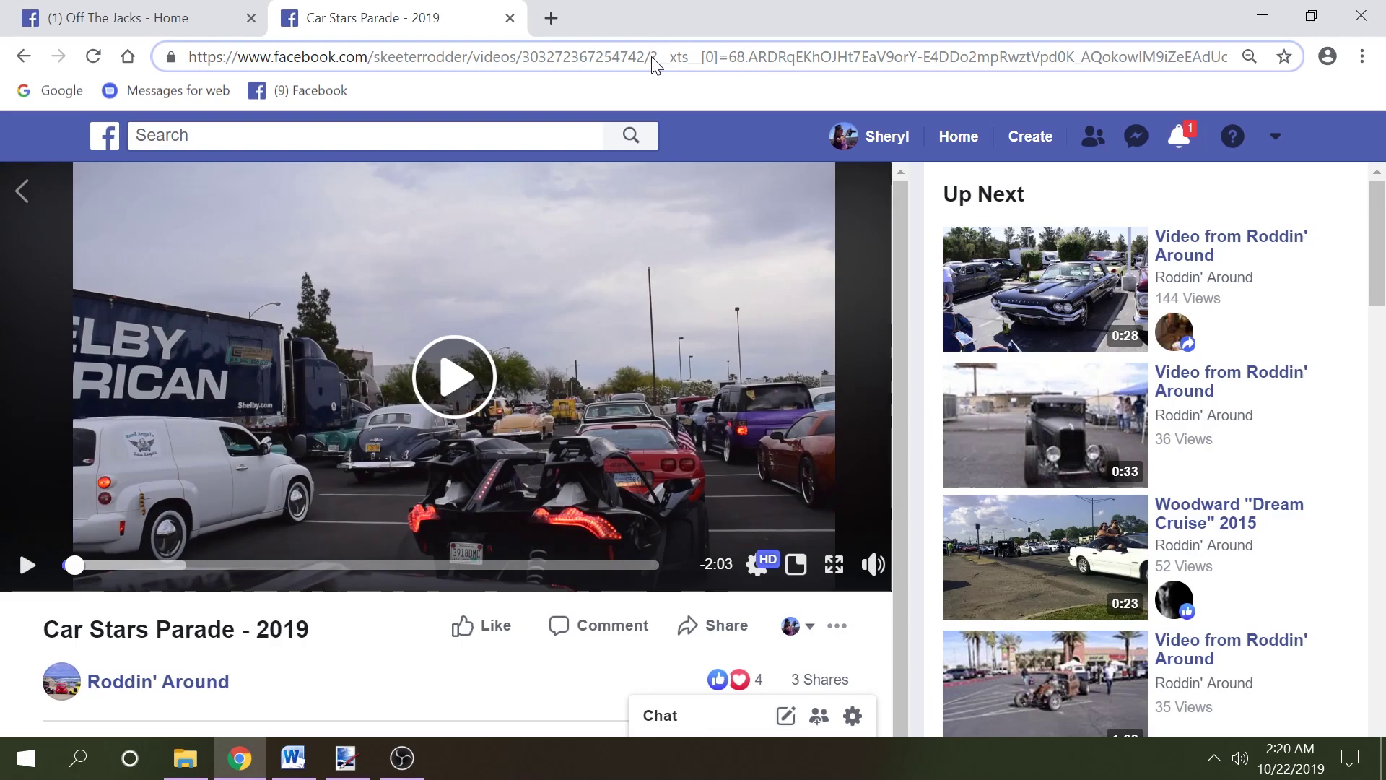
pyautogui.hotkey('shift', 'Left')
pyautogui.hotkey('shift', 'Left')
pyautogui.hotkey('shift', 'Left')
pyautogui.hotkey('shift', 'Left')
pyautogui.hotkey('shift', 'Left')
pyautogui.hotkey('shift', 'Left')
pyautogui.hotkey('shift', 'Left')
pyautogui.hotkey('shift', 'Left')
pyautogui.hotkey('shift', 'Left')
pyautogui.hotkey('shift', 'Left')
pyautogui.hotkey('shift', 'Left')
pyautogui.hotkey('shift', 'Left')
pyautogui.hotkey('shift', 'Left')
pyautogui.hotkey('shift', 'Left')
pyautogui.hotkey('shift', 'Left')
pyautogui.hotkey('shift', 'Left')
pyautogui.hotkey('shift', 'Left')
pyautogui.hotkey('shift', 'Left')
pyautogui.hotkey('shift', 'Left')
pyautogui.hotkey('shift', 'Left')
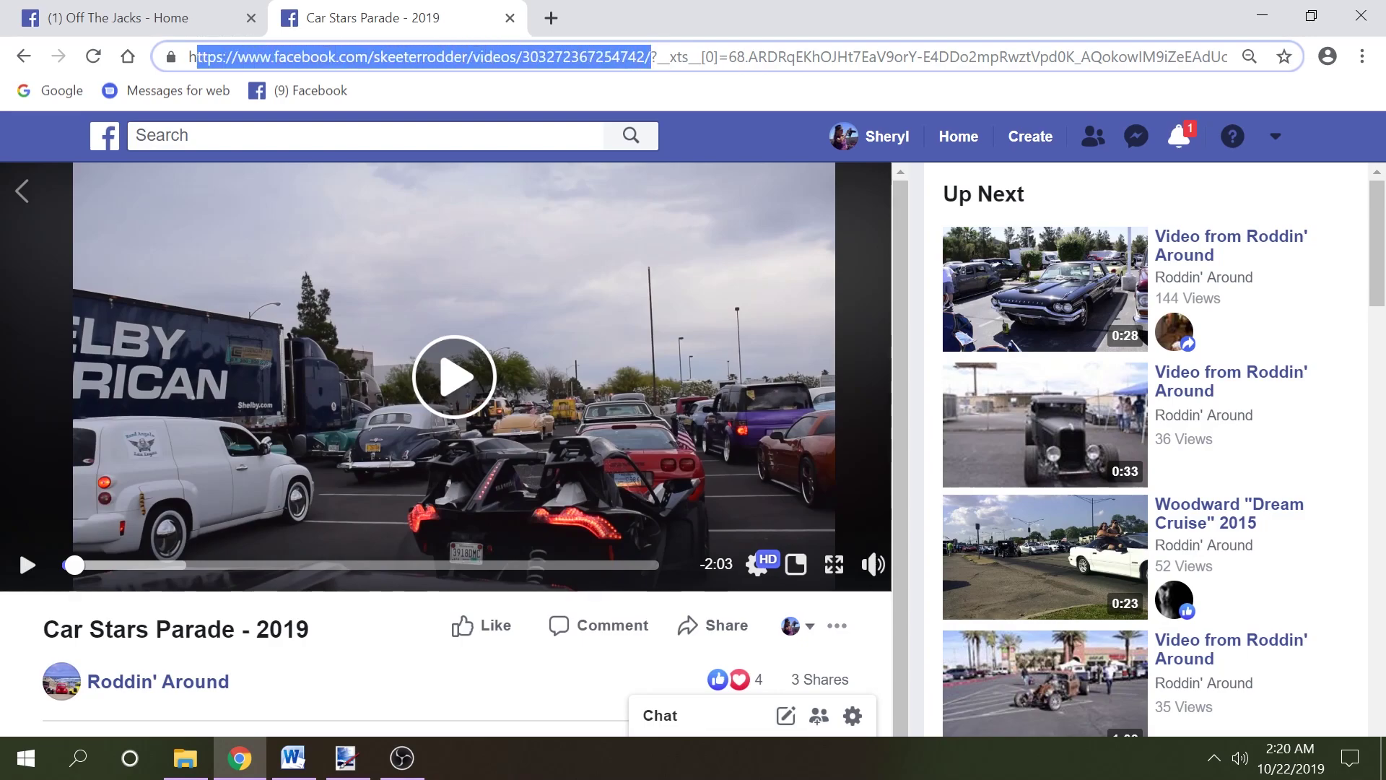
pyautogui.rightClick(283, 59)
pyautogui.click(349, 179)
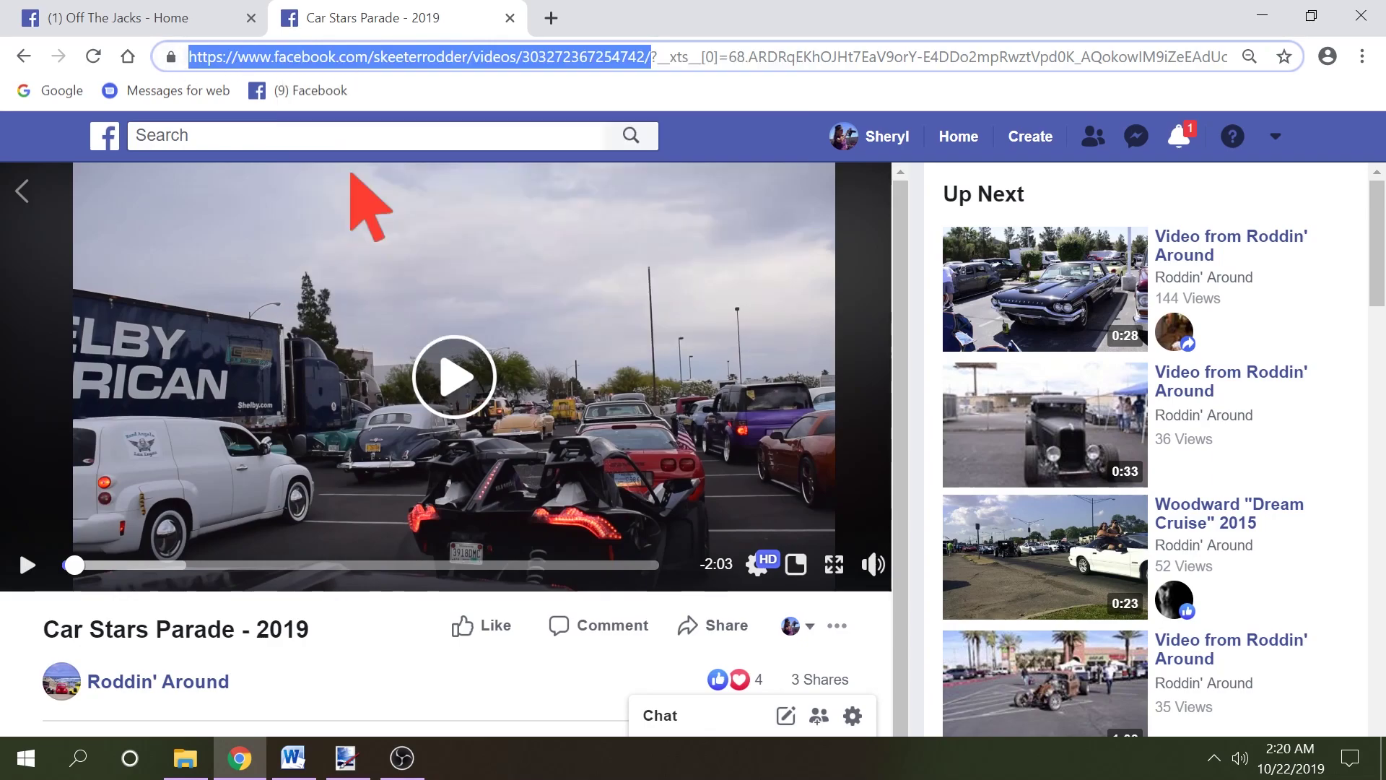
pyautogui.click(176, 21)
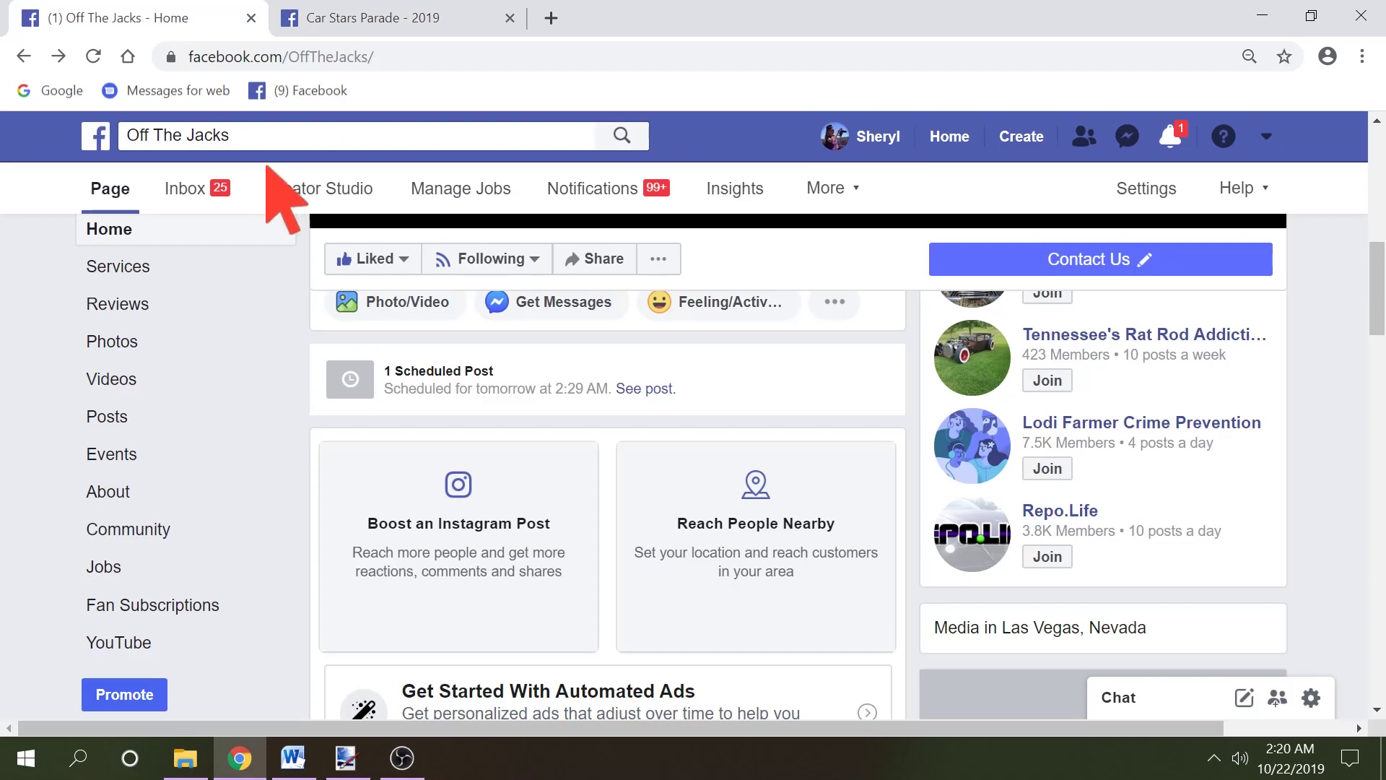
pyautogui.click(297, 194)
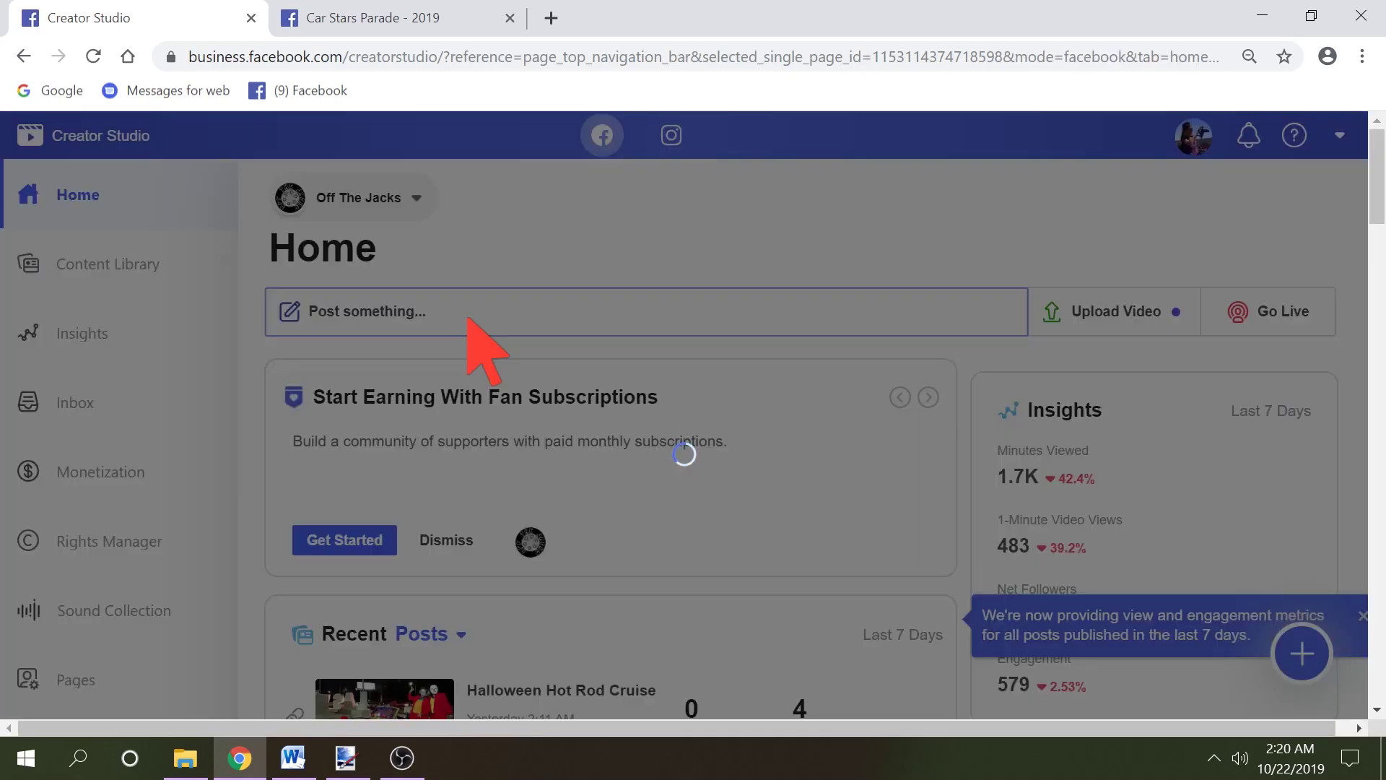
# Step: Write a new post with 'ffff' and the pasted Roddin' Around video link on the next line
pyautogui.click(469, 319)
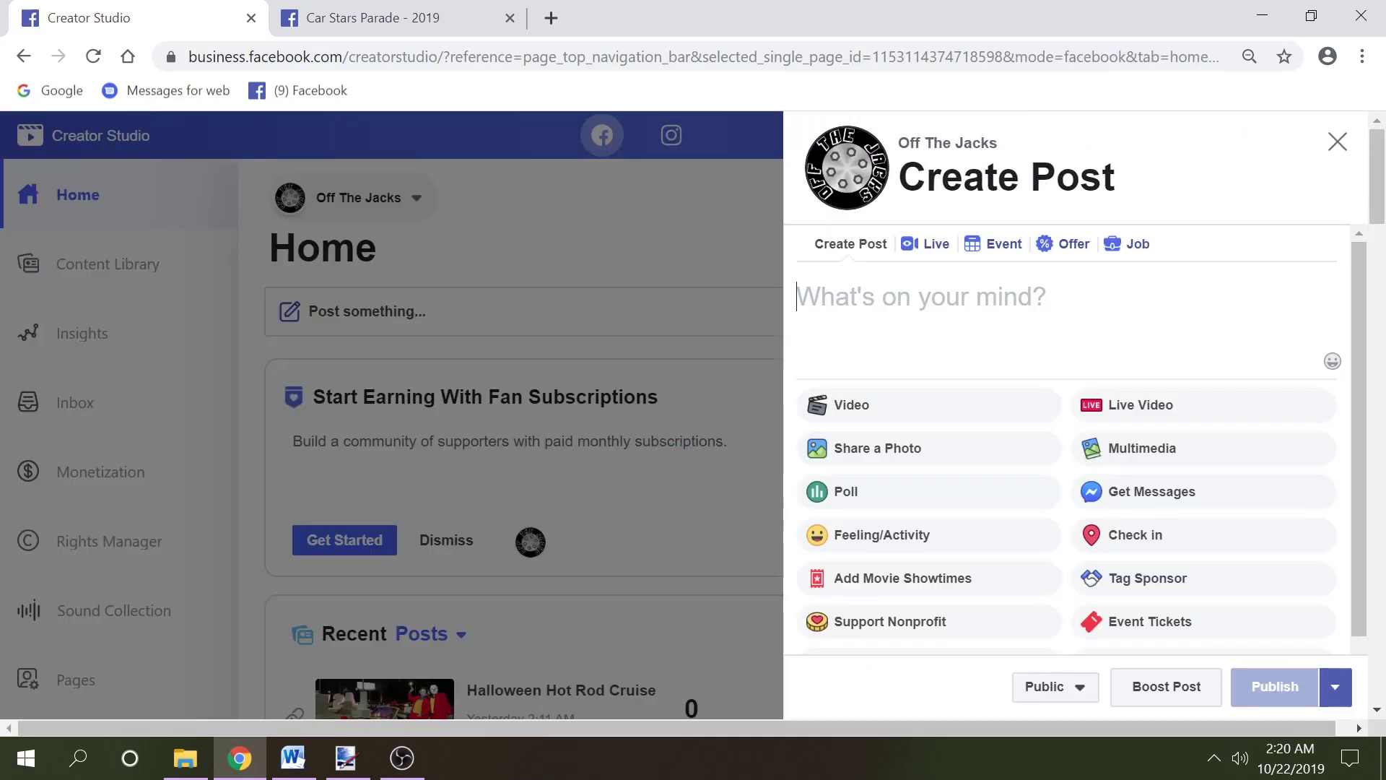
pyautogui.write('ffff')
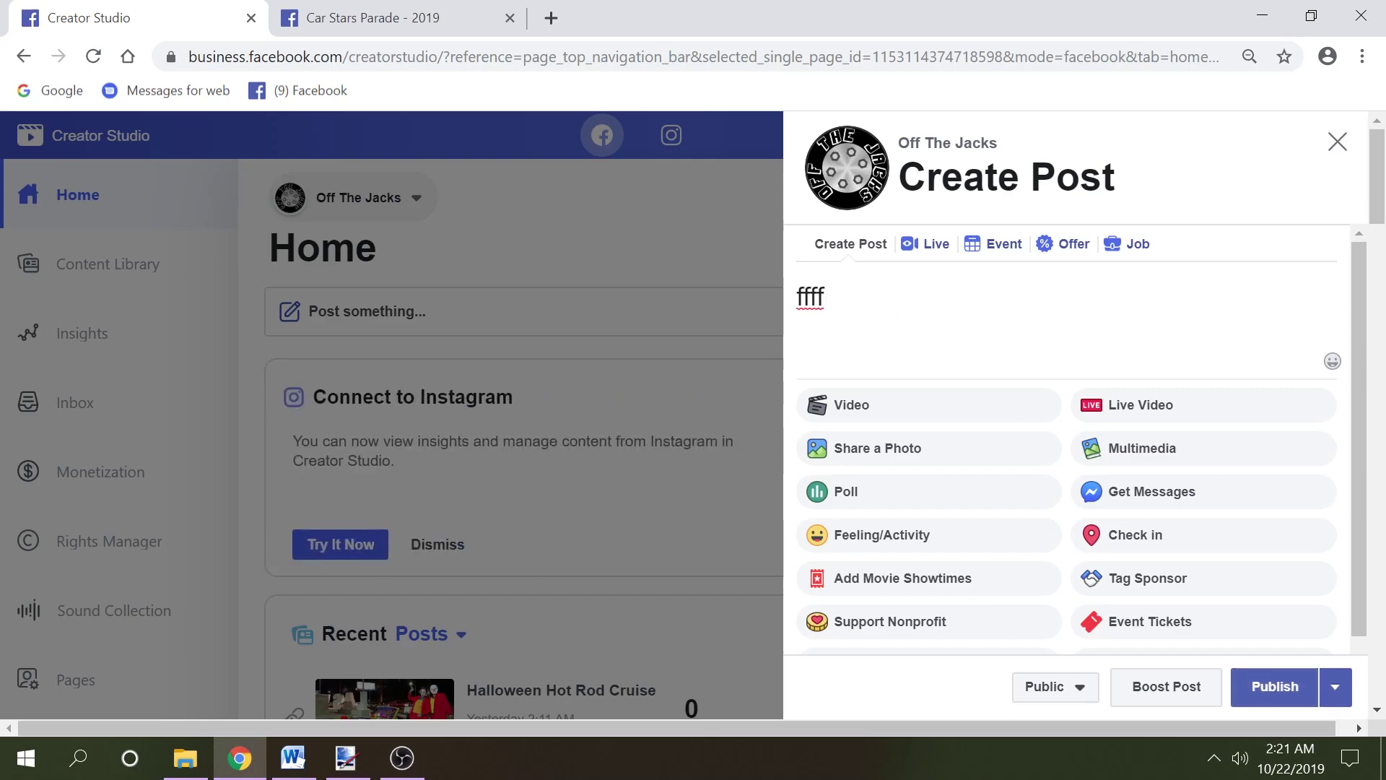
pyautogui.press('Return')
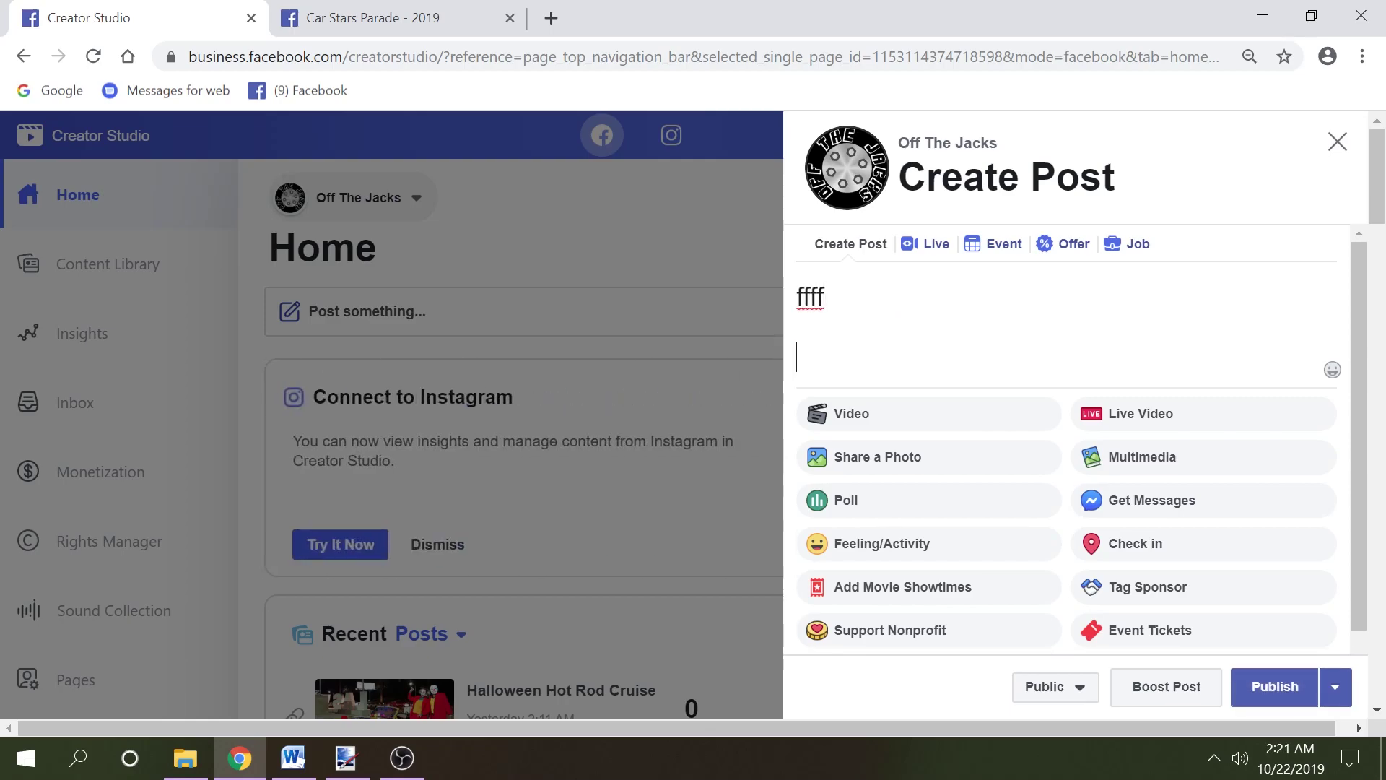
pyautogui.hotkey('ctrl', 'v')
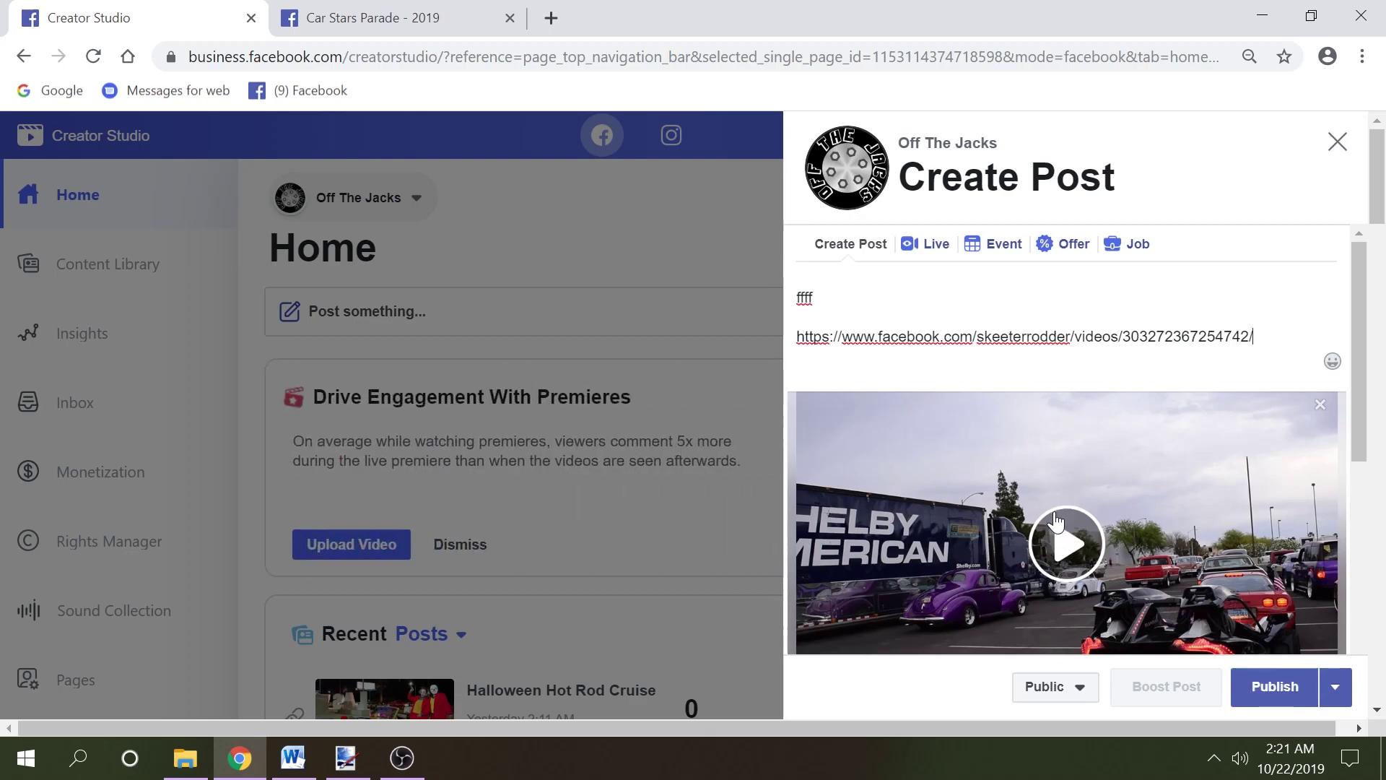
# Step: Review the post's Schedule options, then cancel without scheduling it
pyautogui.scroll(-2, 1065, 526)
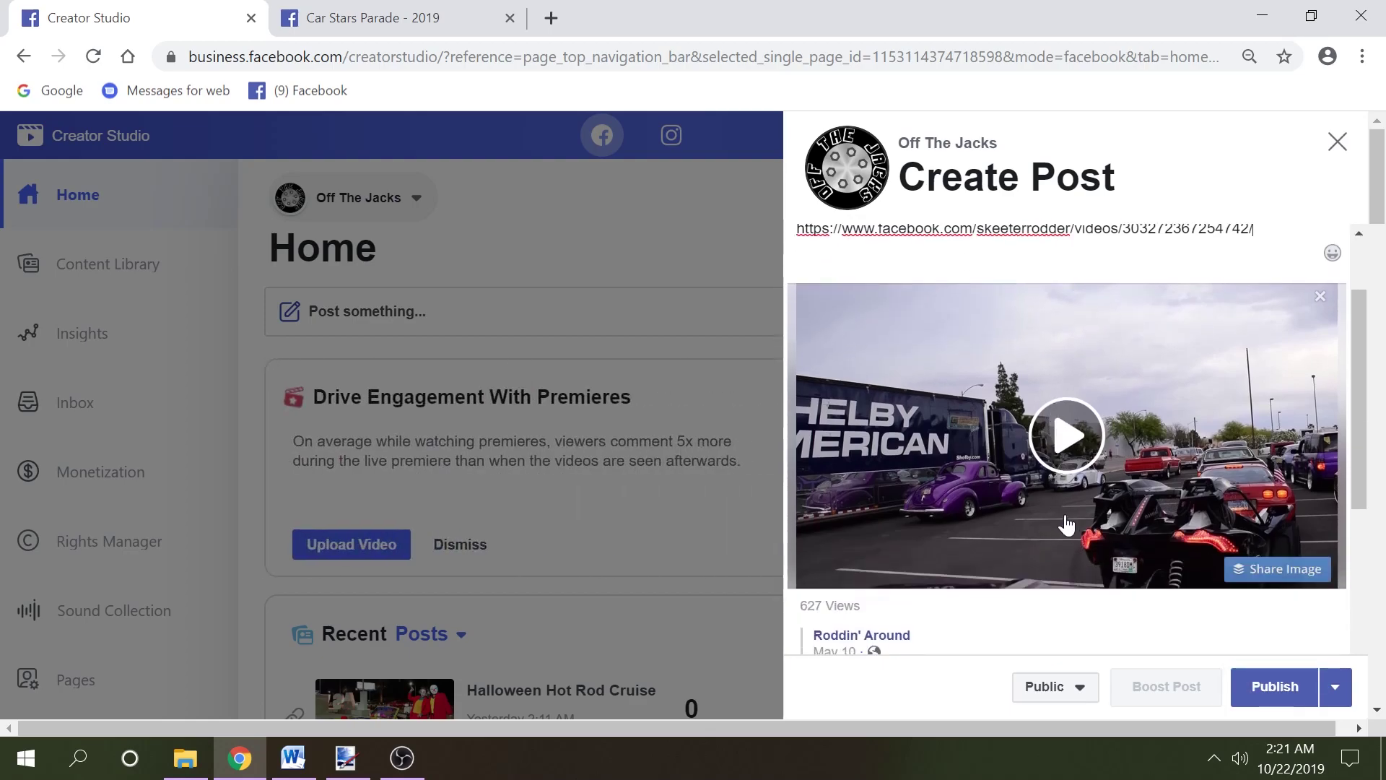
pyautogui.click(1333, 691)
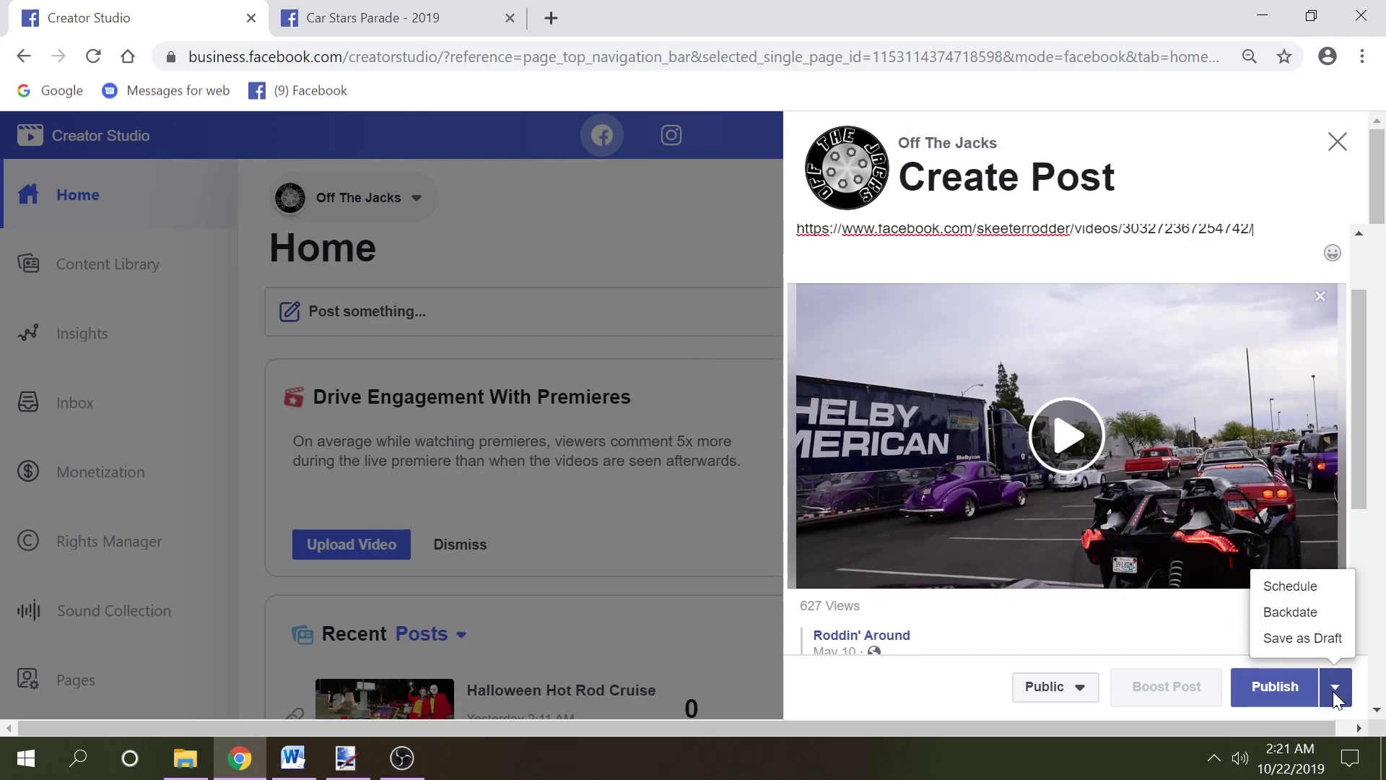
pyautogui.click(1296, 587)
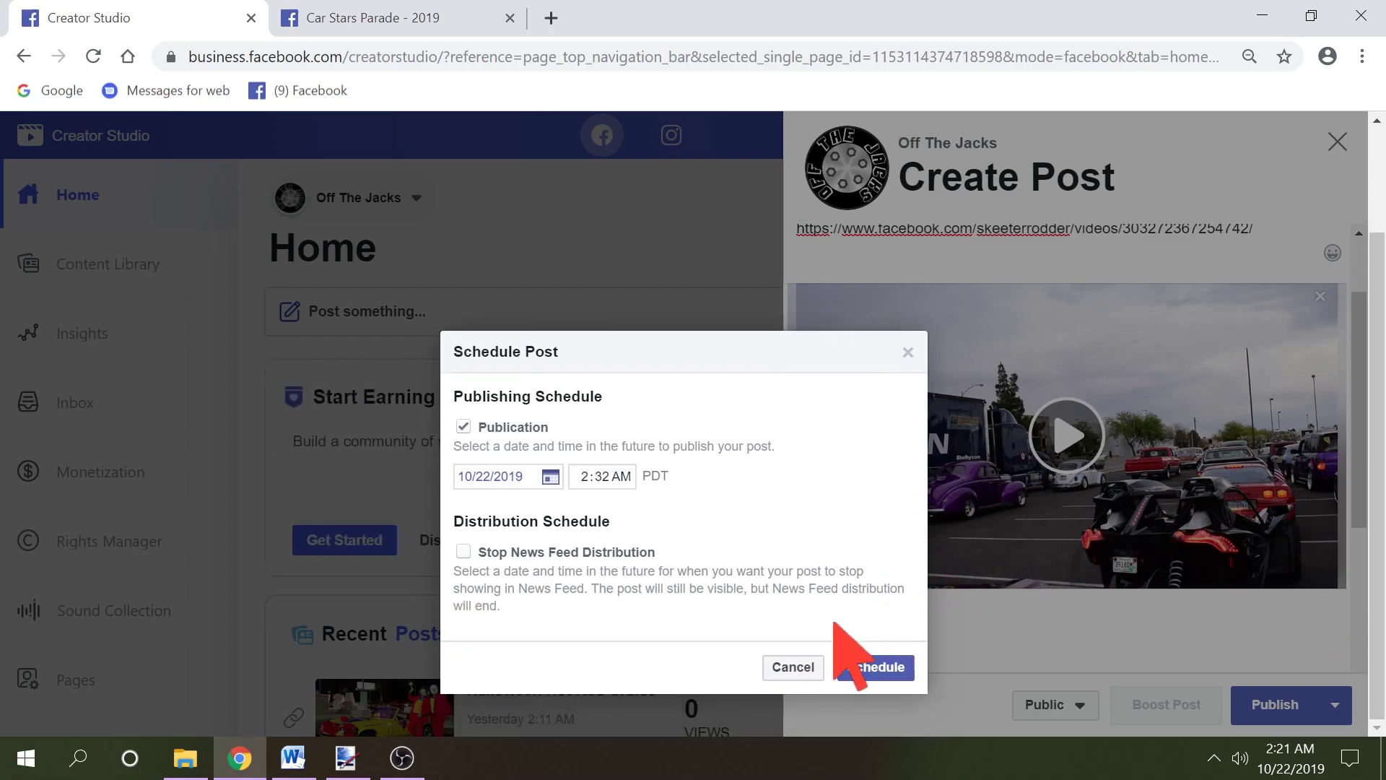
pyautogui.click(802, 667)
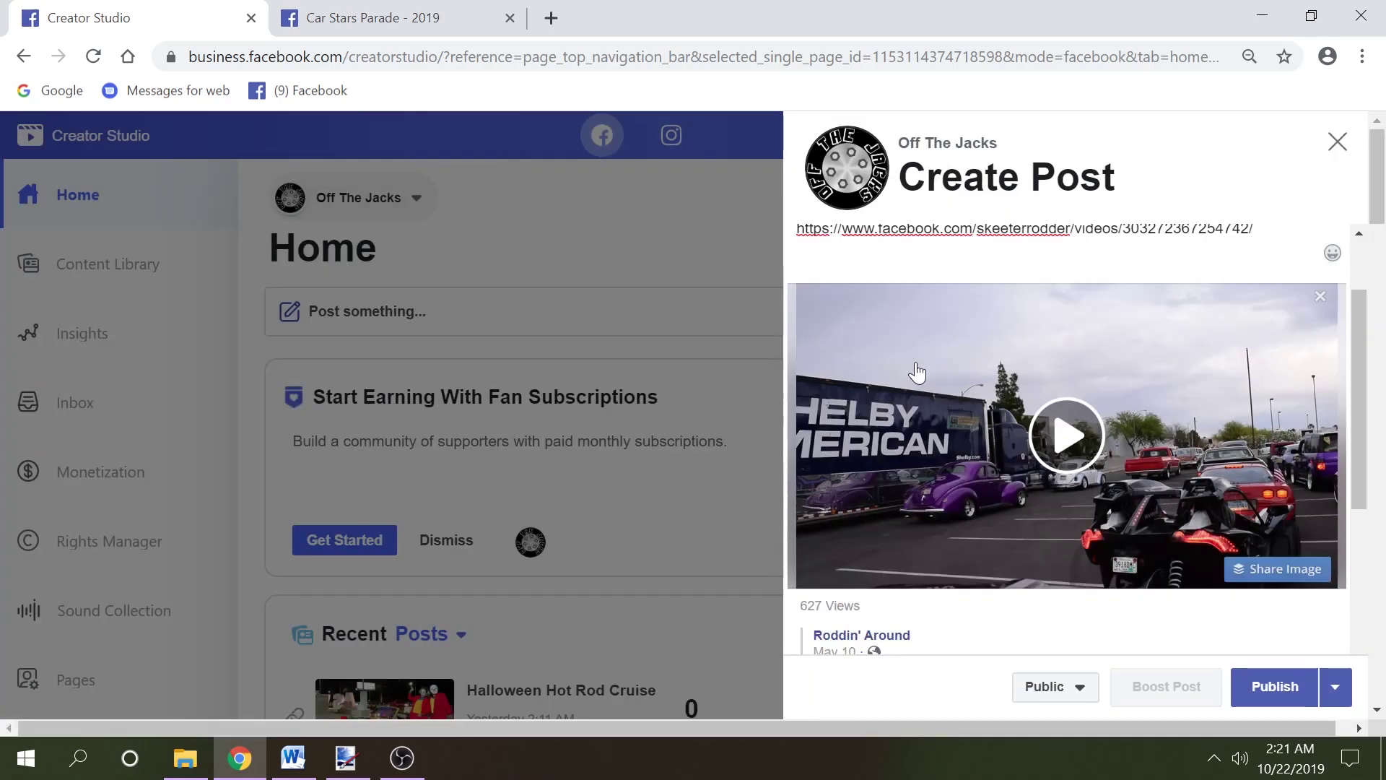
pyautogui.scroll(3, 810, 664)
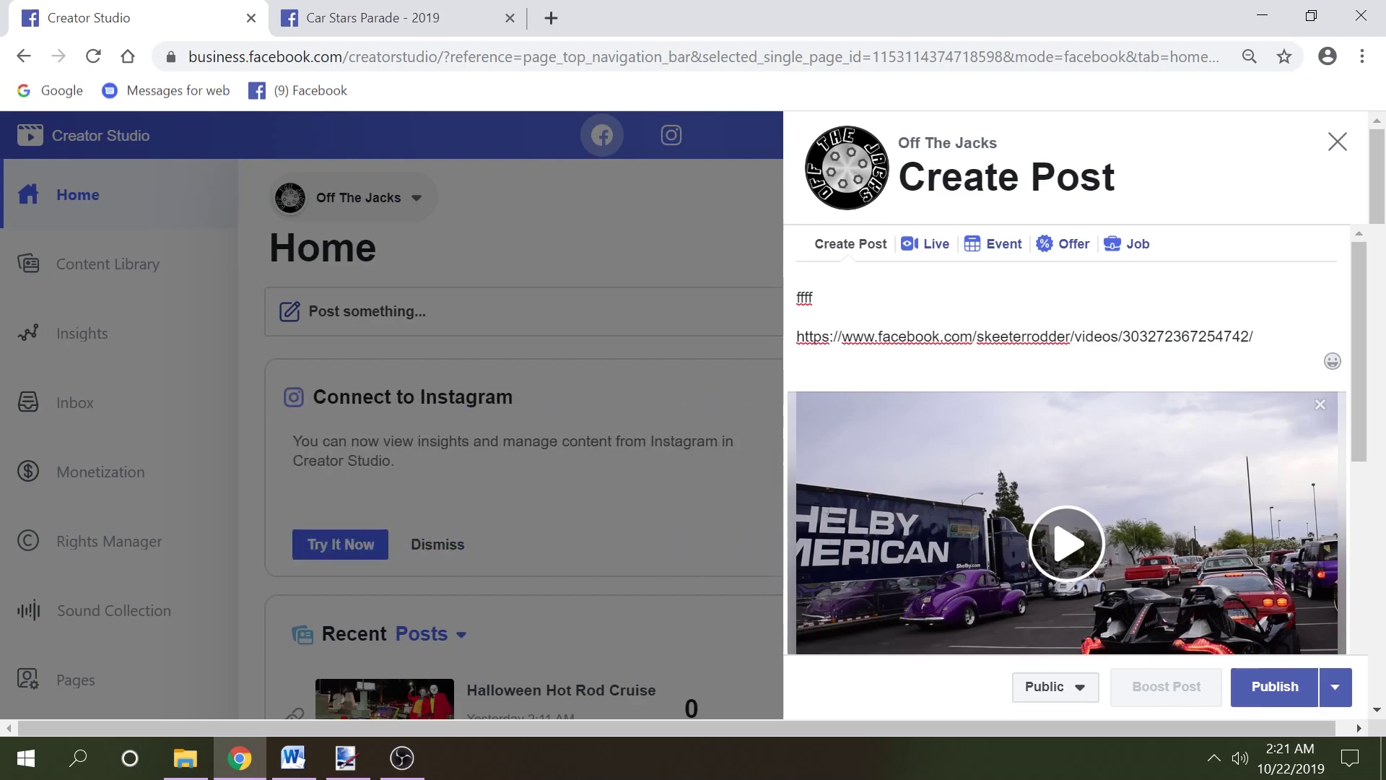
pyautogui.click(1311, 686)
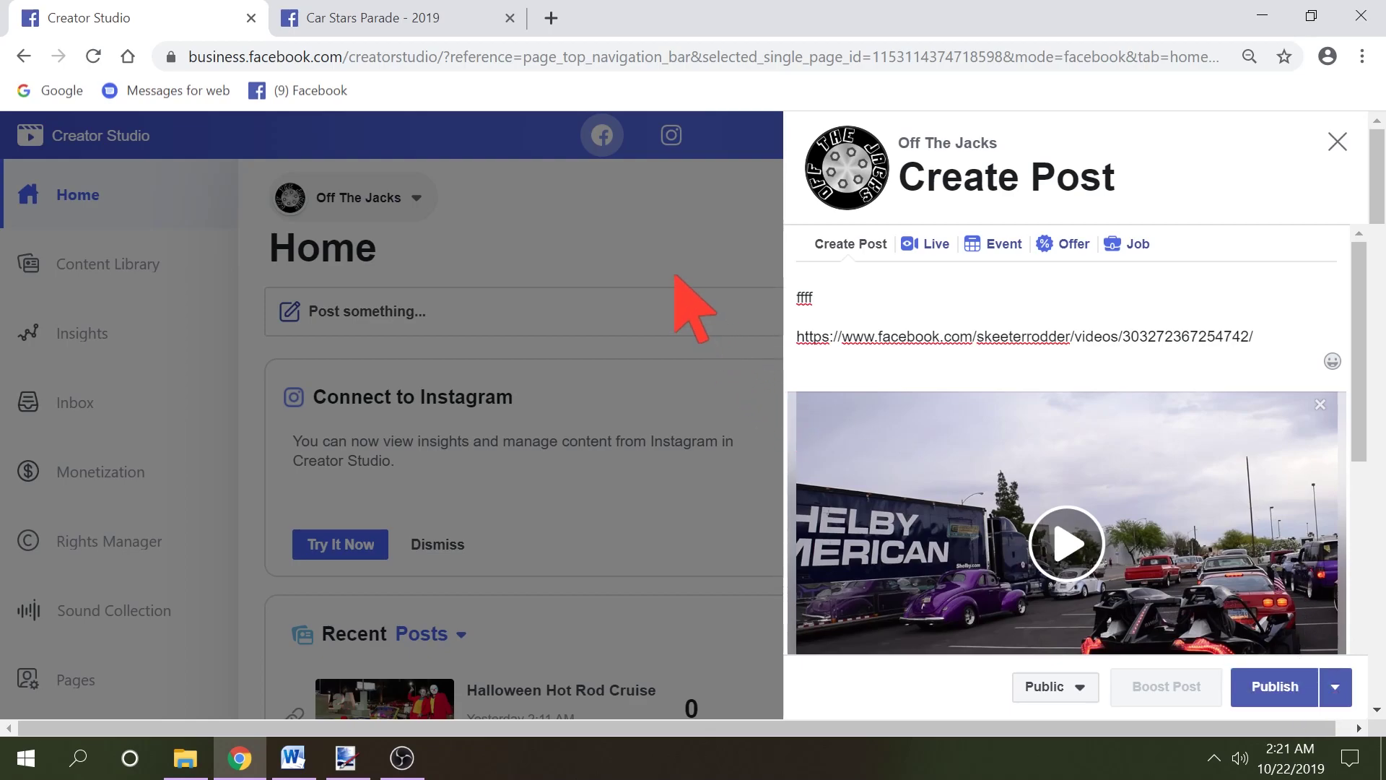